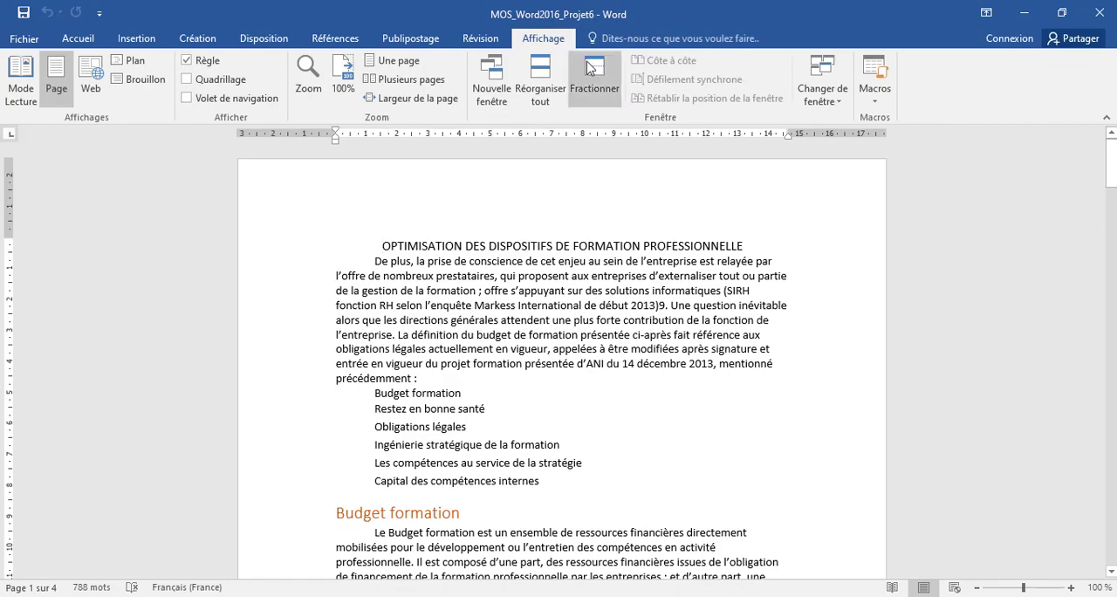
Split the document window, enlarge the upper pane, and bring the Tâche 1 instructions into view in the lower pane.
left_click(594, 77)
left_click(611, 354)
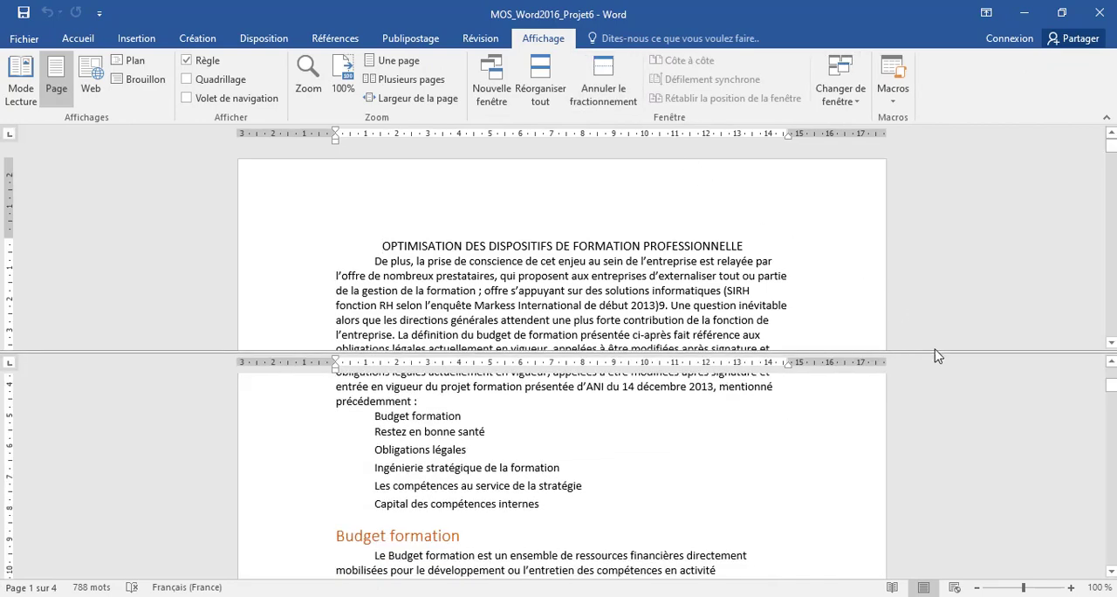
left_click_drag(930, 354, 924, 477)
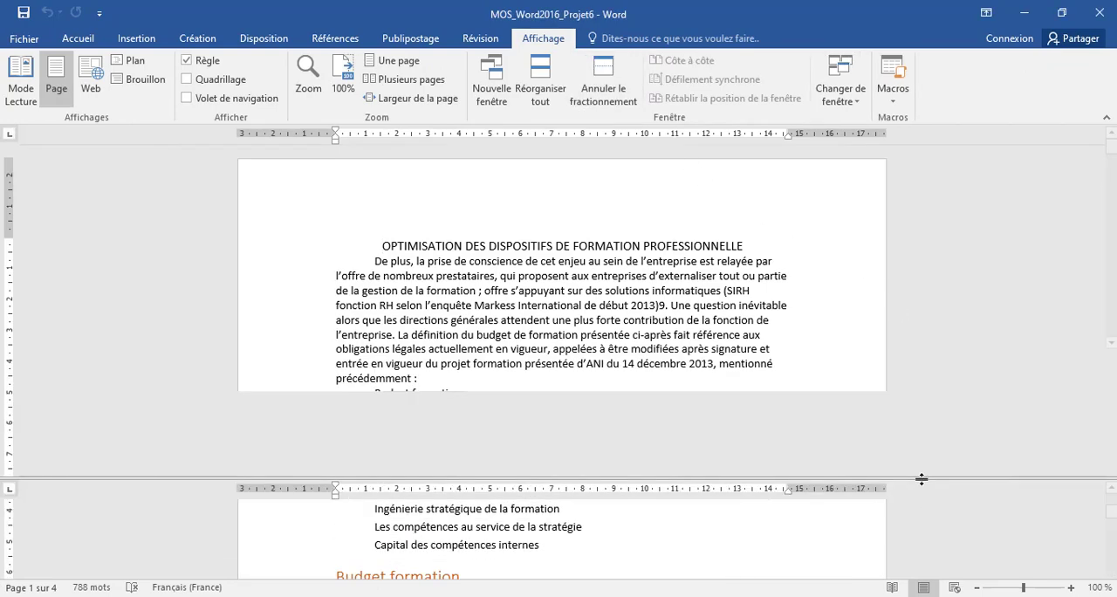
scroll(659, 531, "down", 5)
scroll(659, 532, "down", 4)
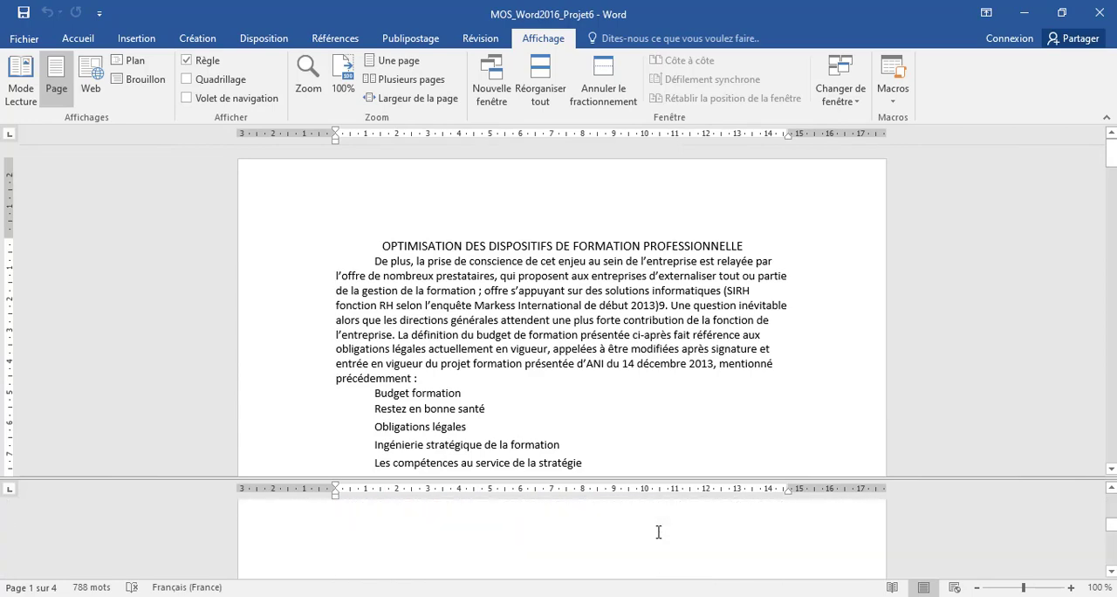
scroll(659, 532, "down", 7)
scroll(659, 531, "down", 8)
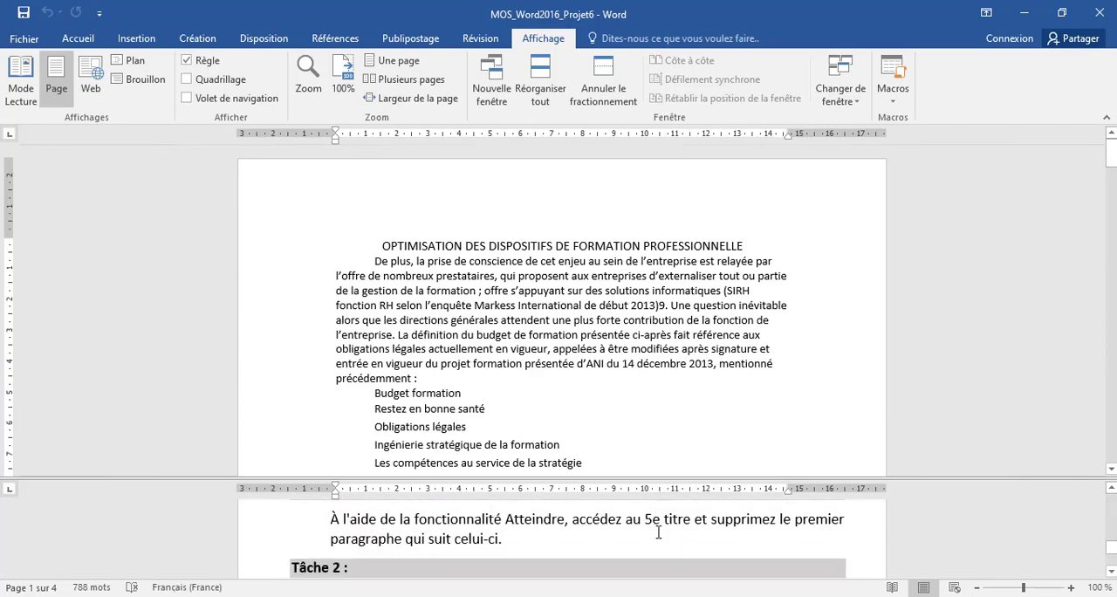
scroll(659, 532, "up", 1)
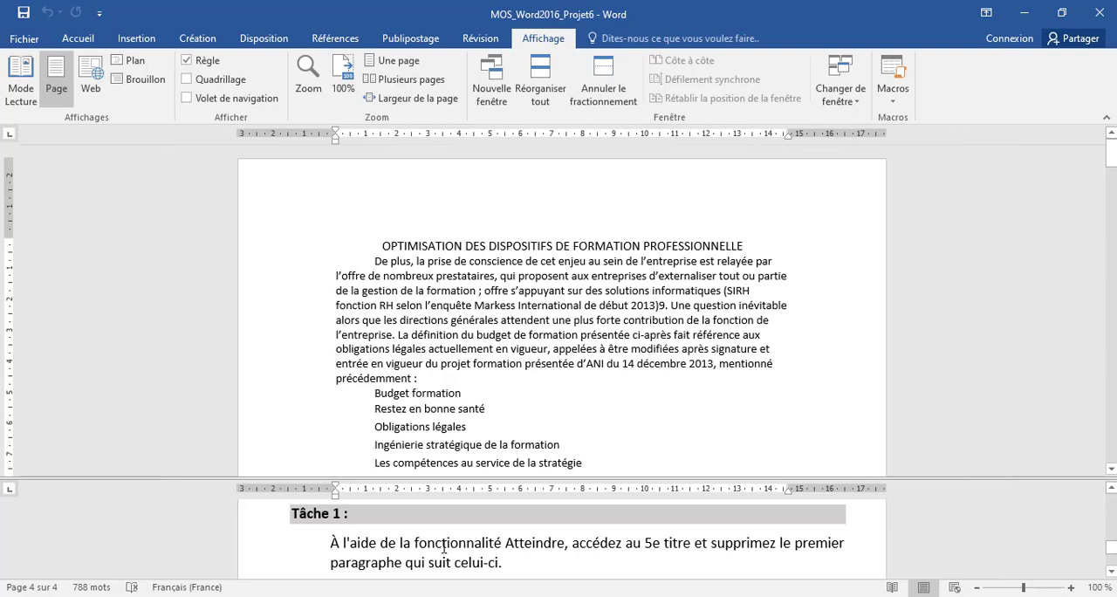
double_click(530, 547)
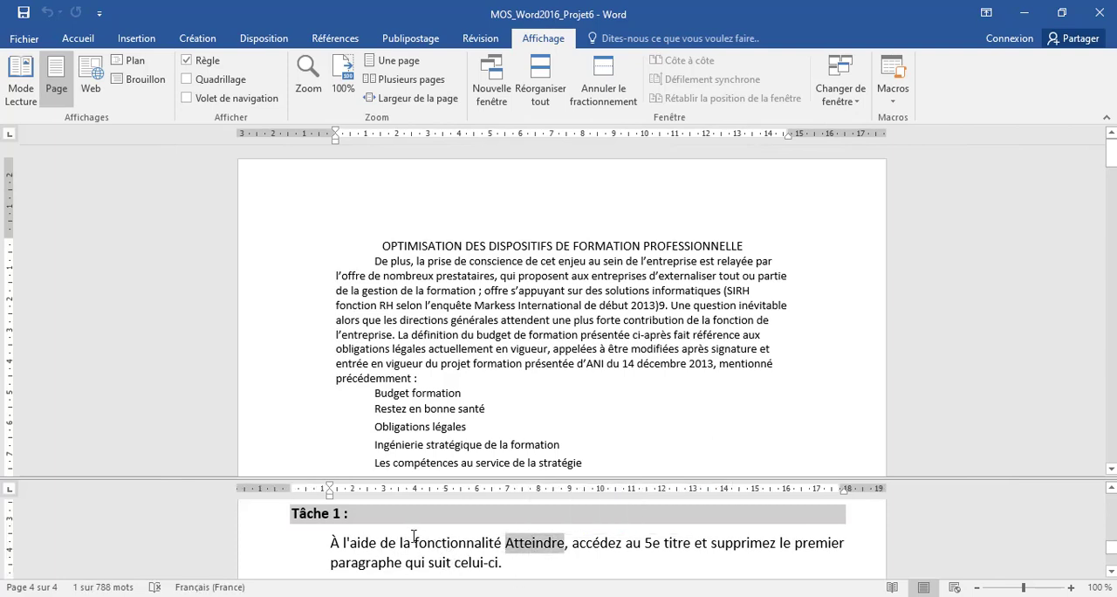
Use the Go To function from the document's start to jump to heading (Titre) number 5.
left_click(403, 258)
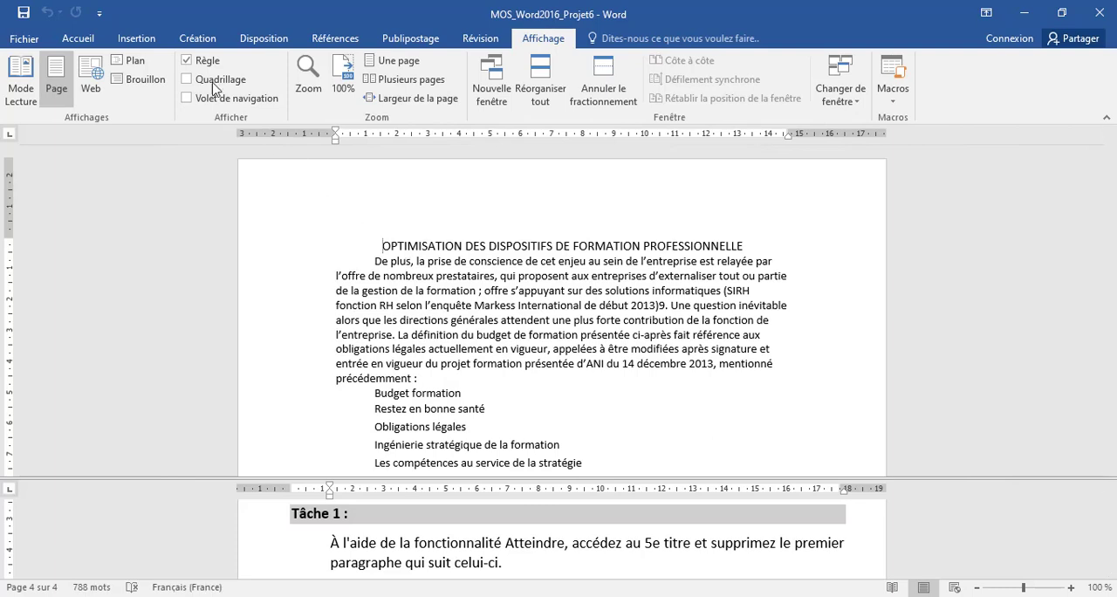
left_click(77, 39)
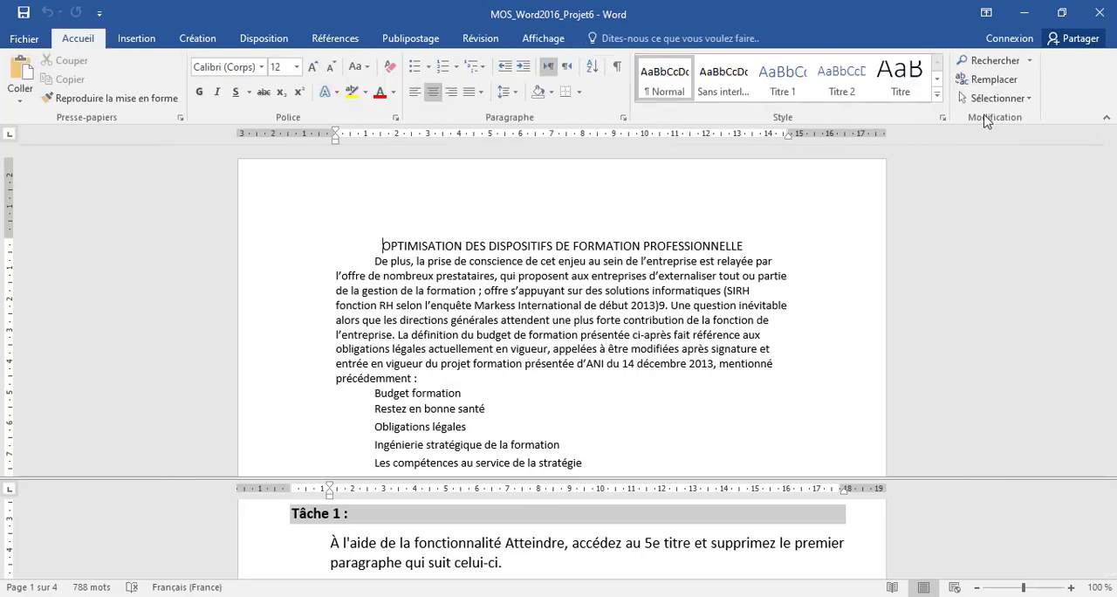
left_click(1030, 62)
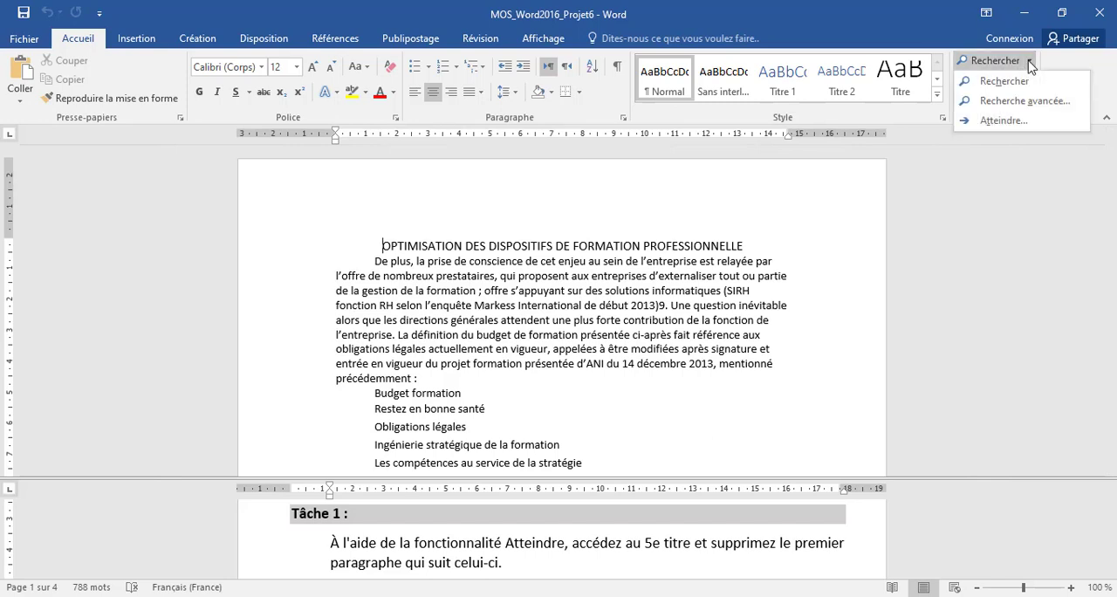
left_click(990, 122)
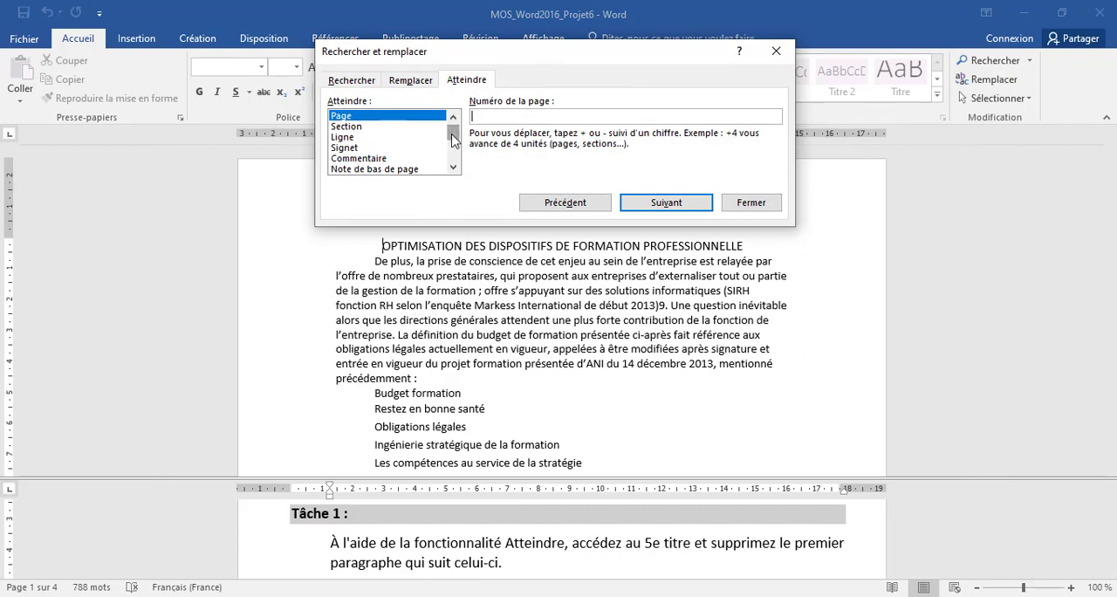
left_click_drag(453, 140, 451, 154)
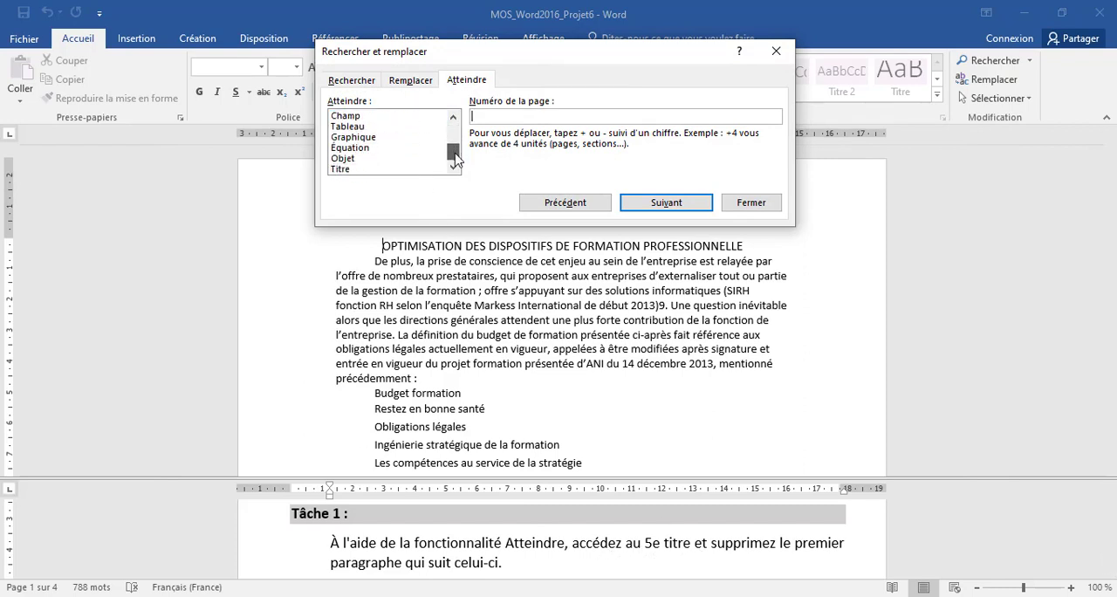
left_click(364, 170)
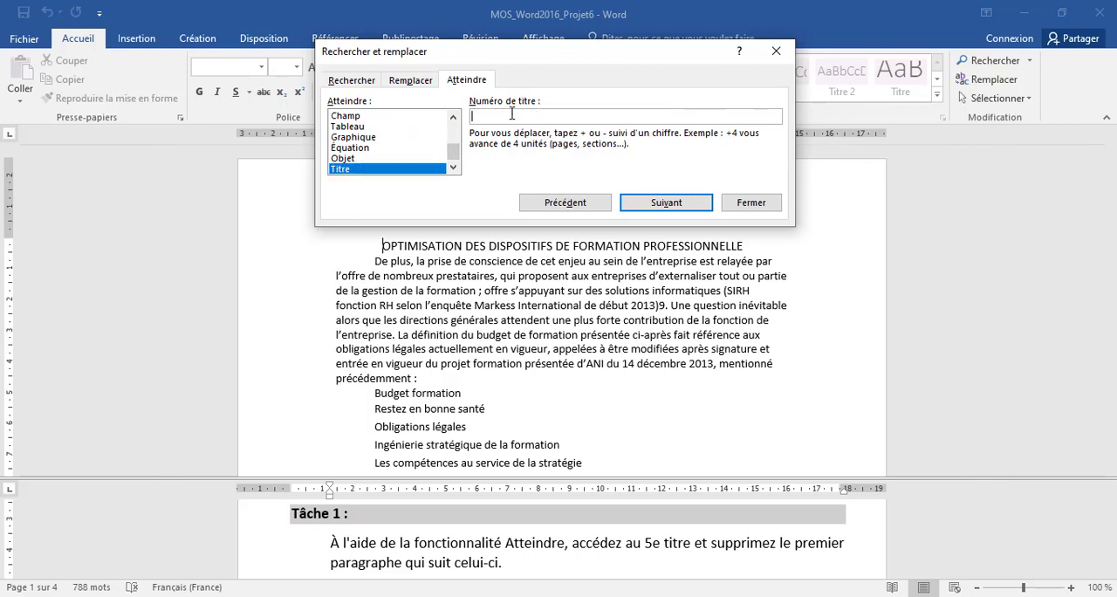
type("5")
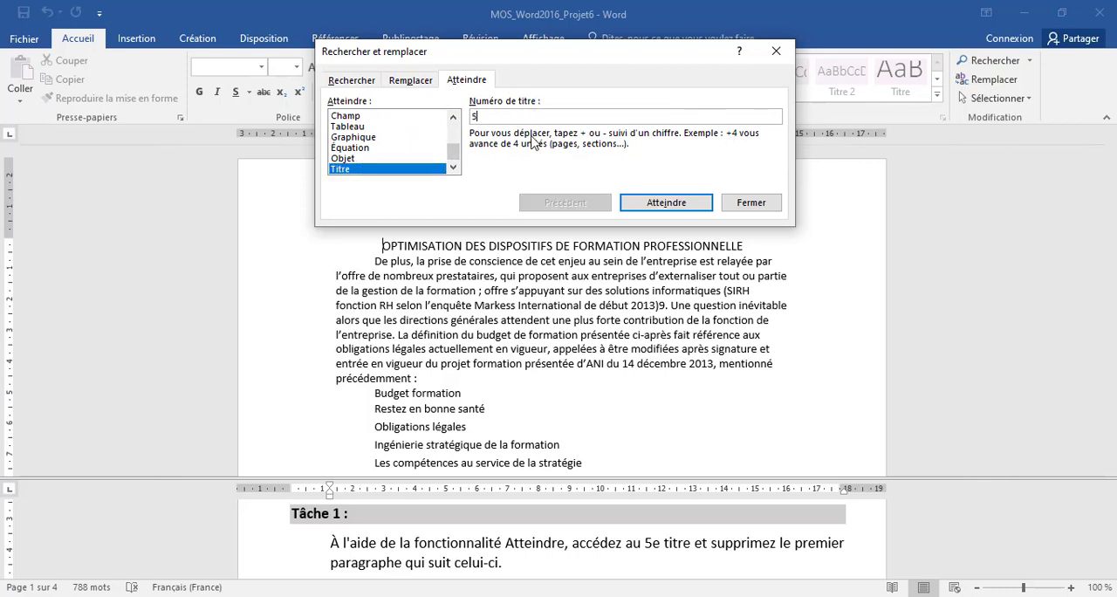
left_click(669, 204)
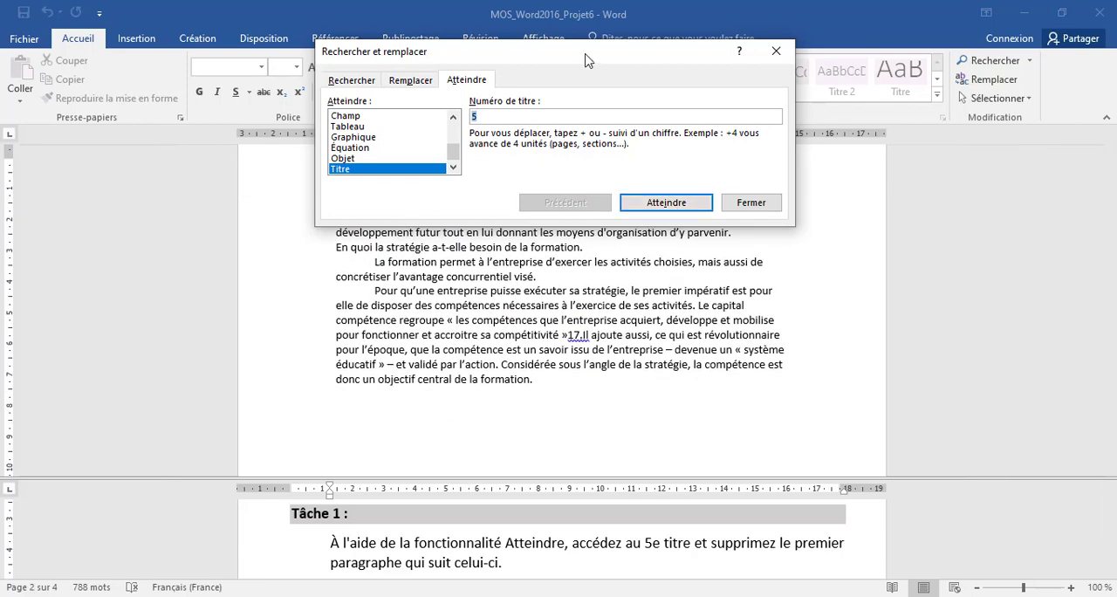
left_click_drag(587, 55, 619, 257)
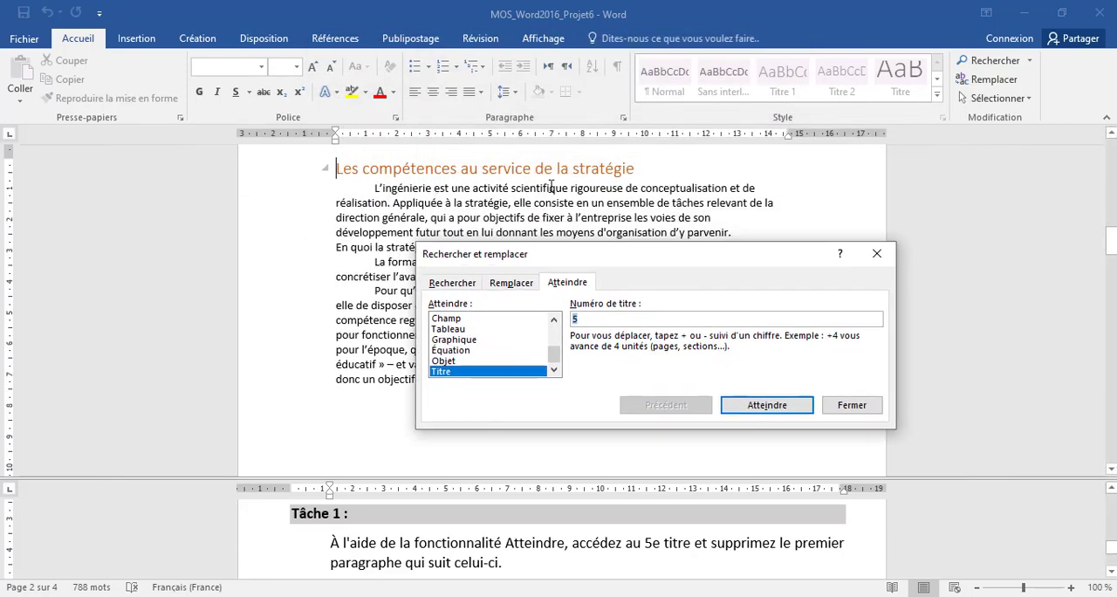
left_click(852, 405)
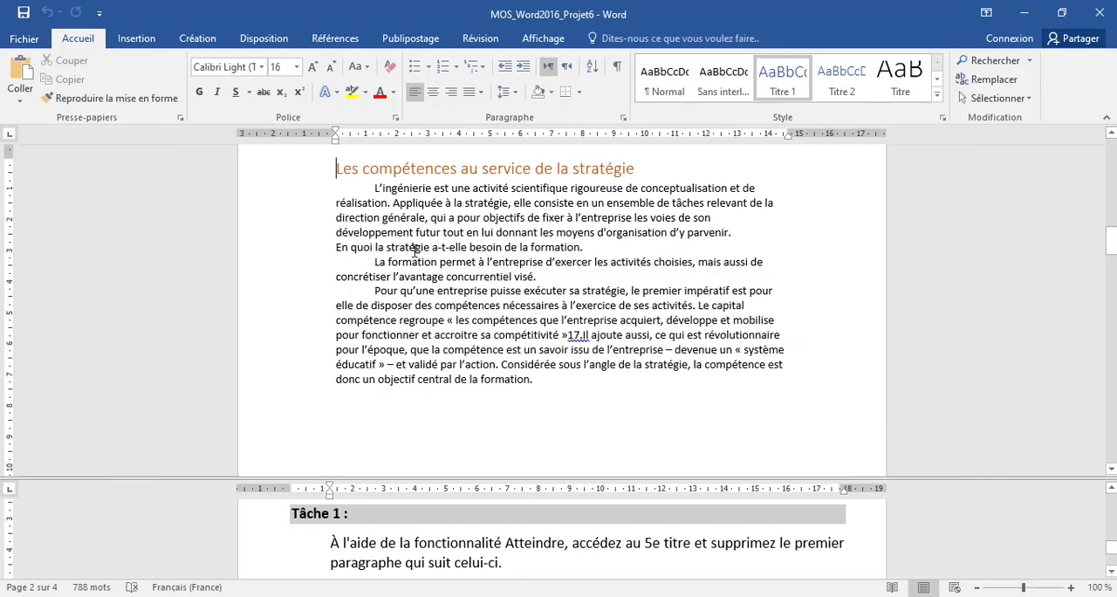
Delete the first paragraph under "Les compétences au service de la stratégie", including its paragraph mark, showing formatting marks only for the selection.
left_click(505, 236)
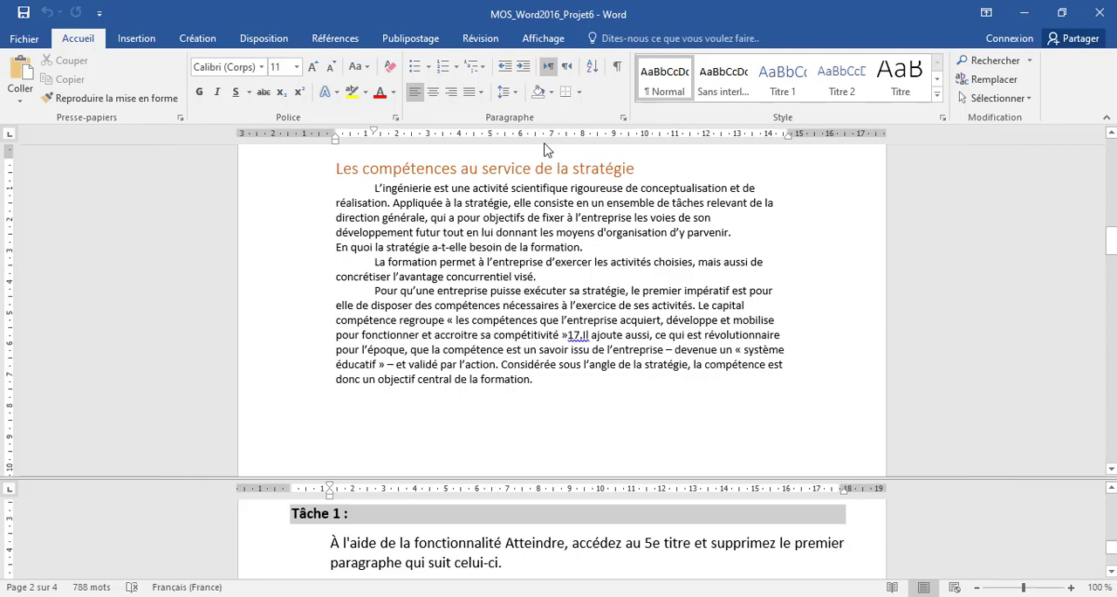
left_click(615, 76)
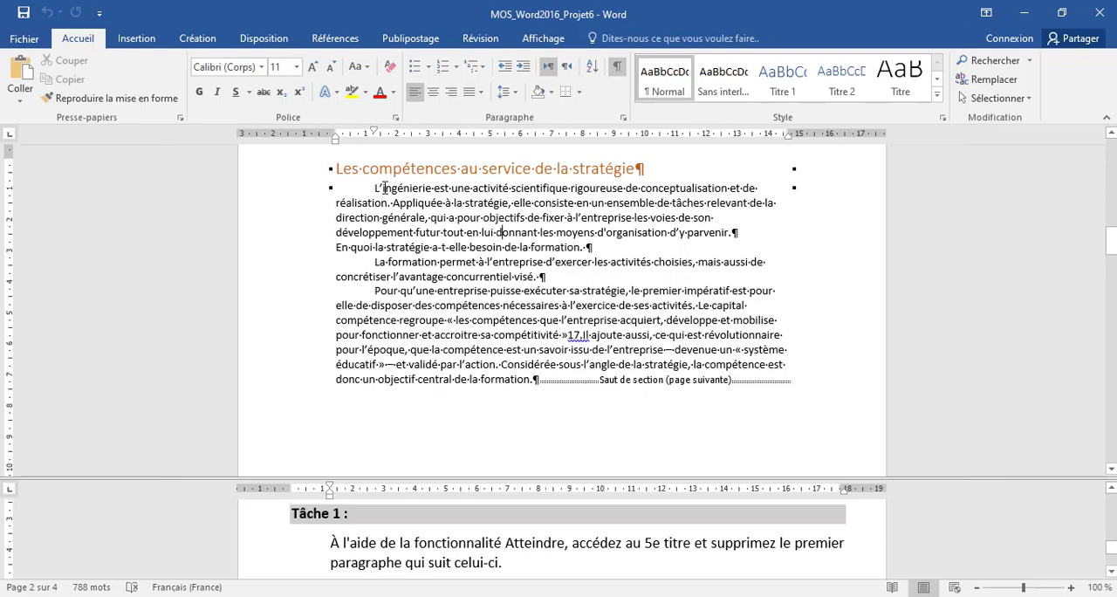
left_click_drag(375, 187, 740, 232)
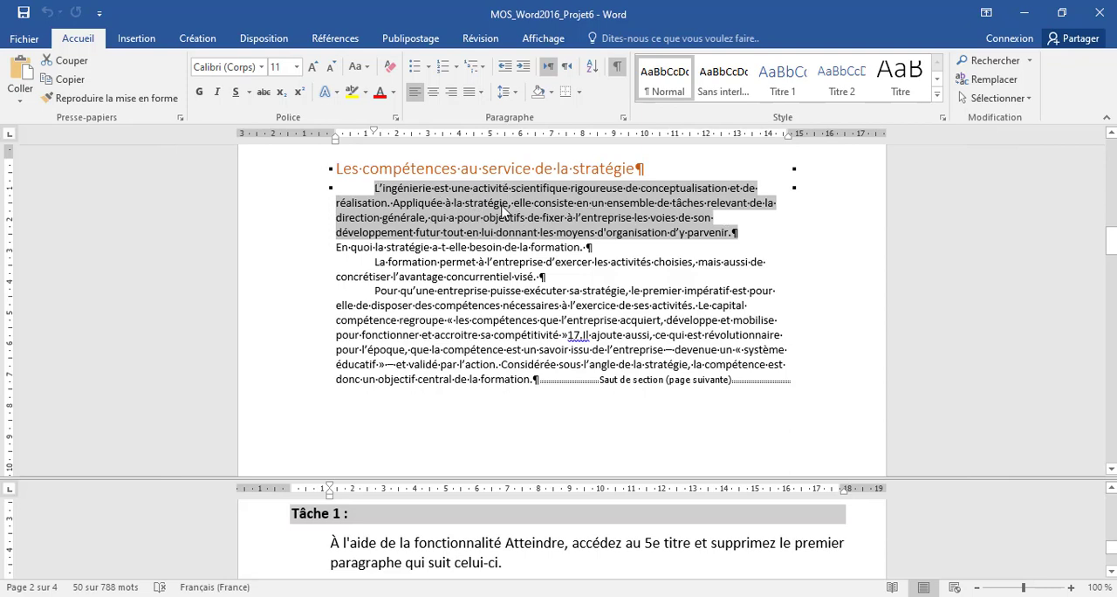
key("Delete")
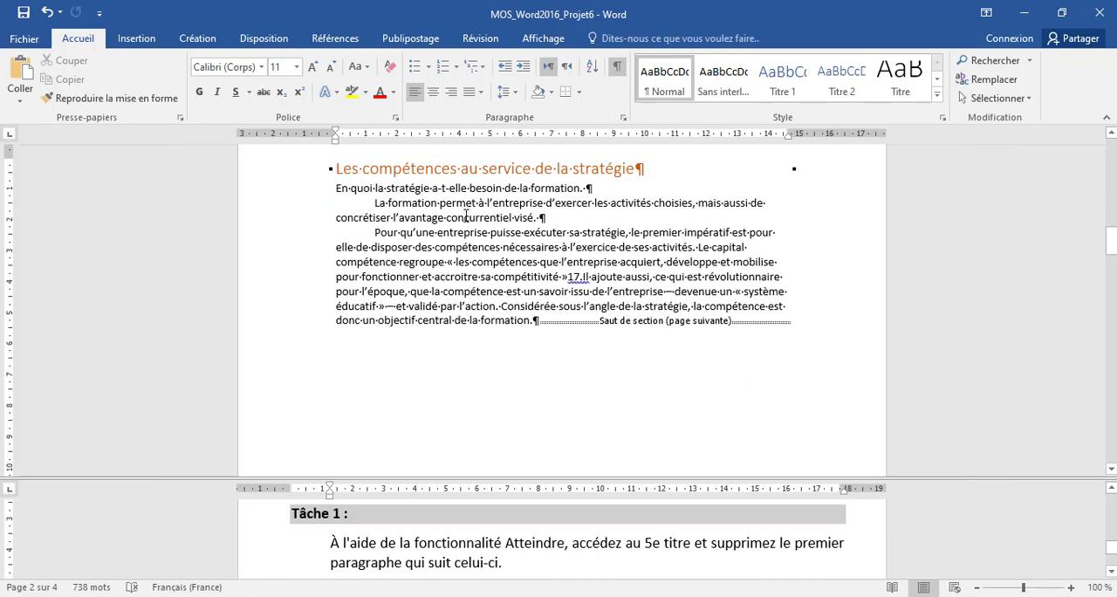
left_click(617, 68)
Add bullets to the indented list on the first page, from "Budget formation" to "Capital des compétences internes", as Tâche 2 requires.
left_click(466, 545)
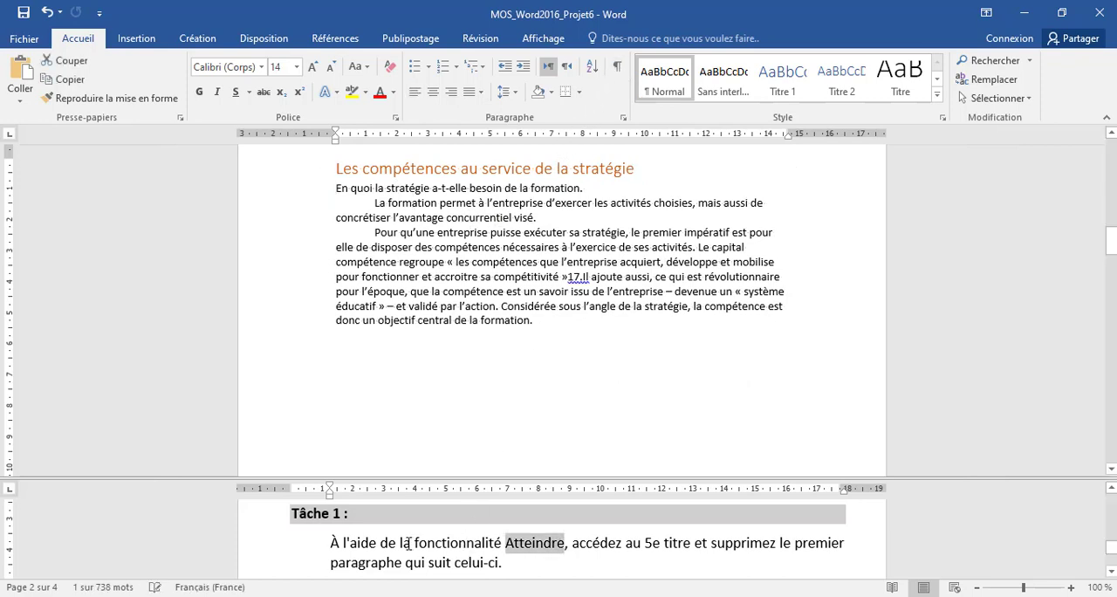
scroll(407, 543, "down", 2)
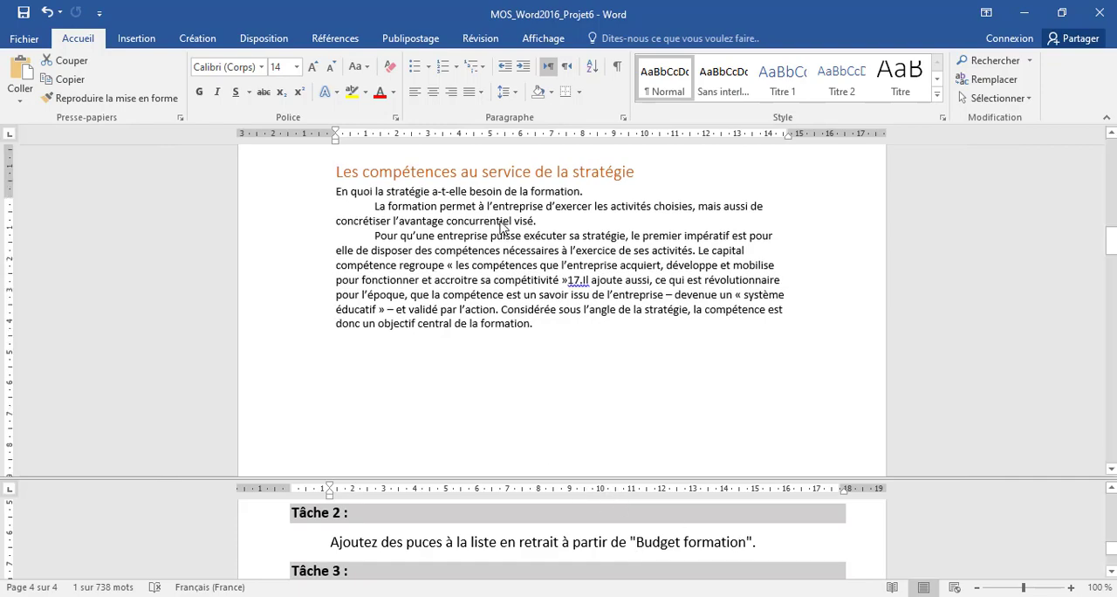
scroll(472, 240, "up", 10)
scroll(502, 228, "up", 5)
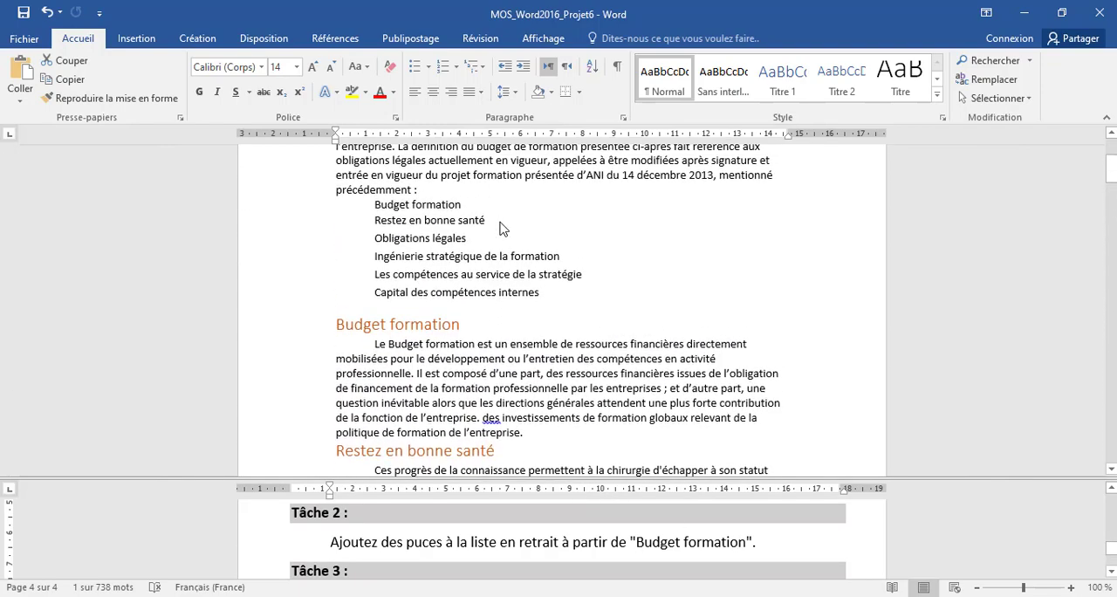
left_click(400, 250)
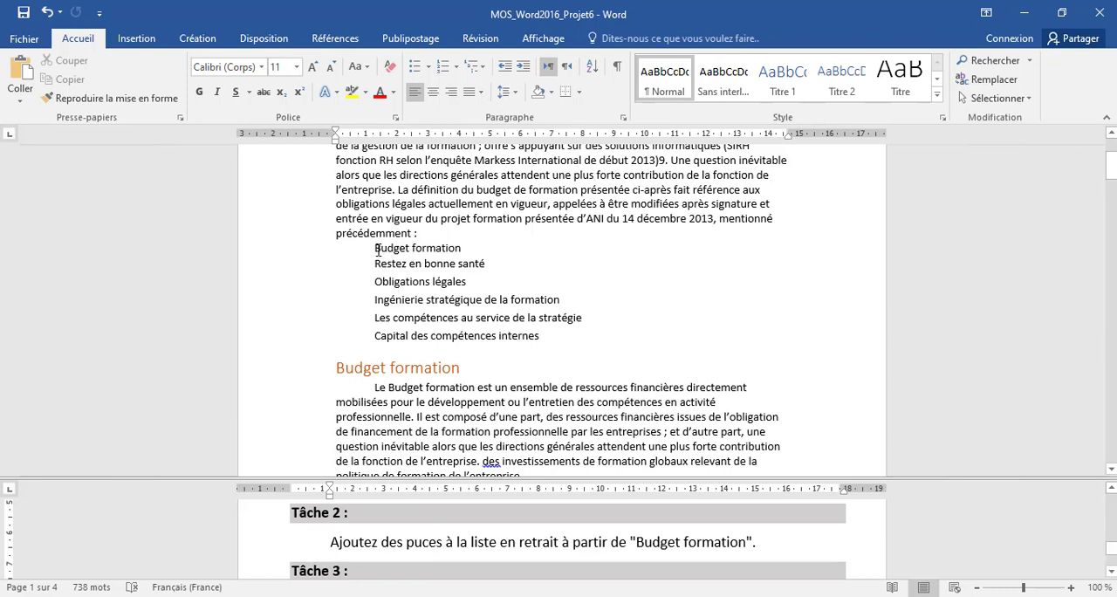
left_click_drag(376, 249, 539, 337)
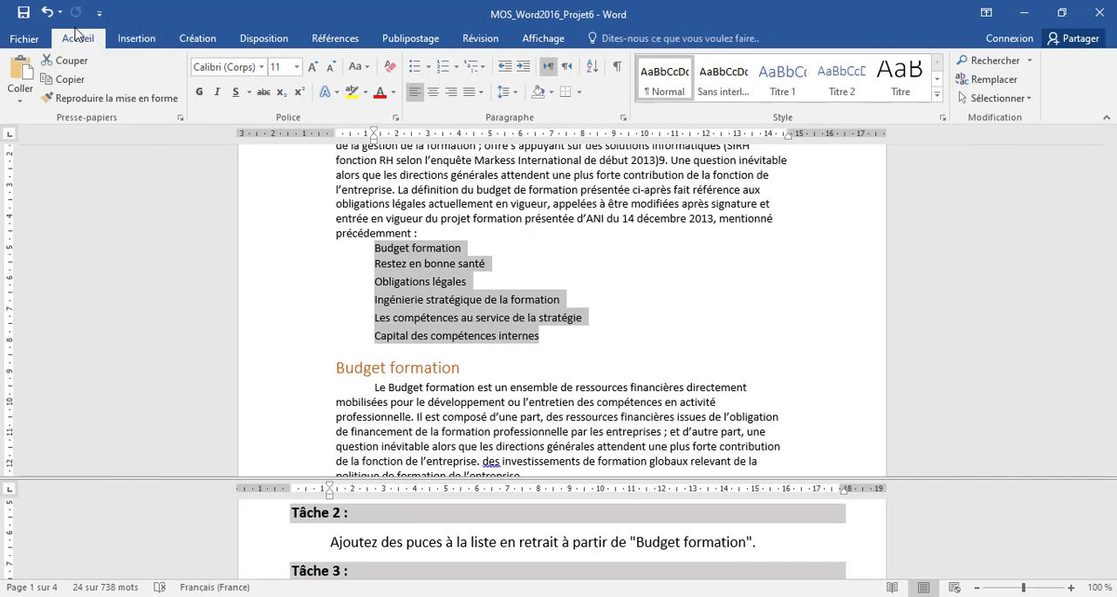
left_click(414, 68)
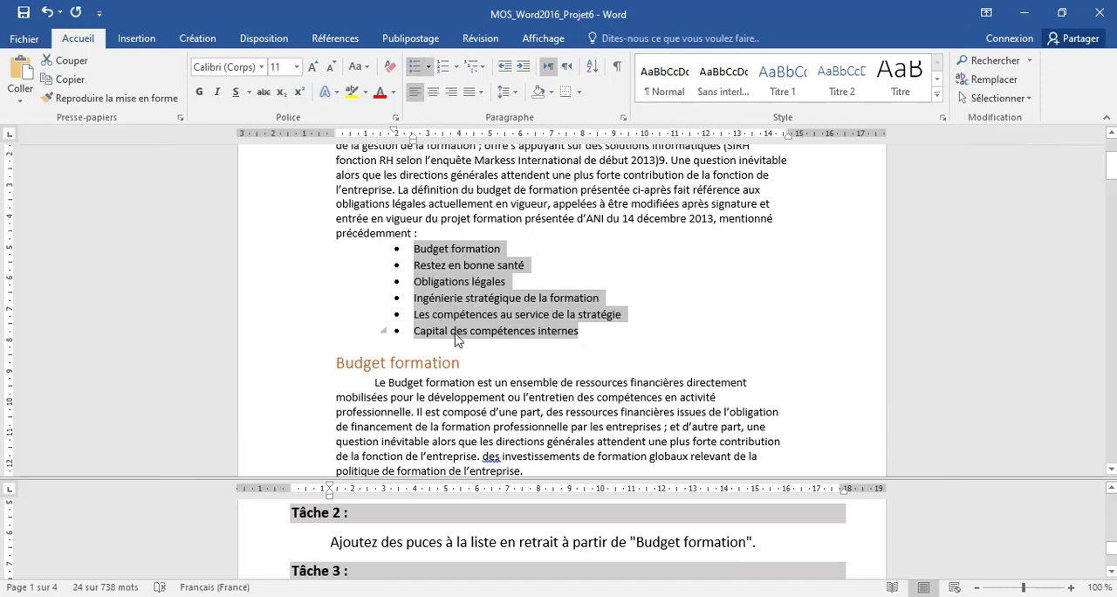
Insert the predefined "À bandes" cover page, following the Tâche 3 instructions in the lower pane.
left_click(504, 545)
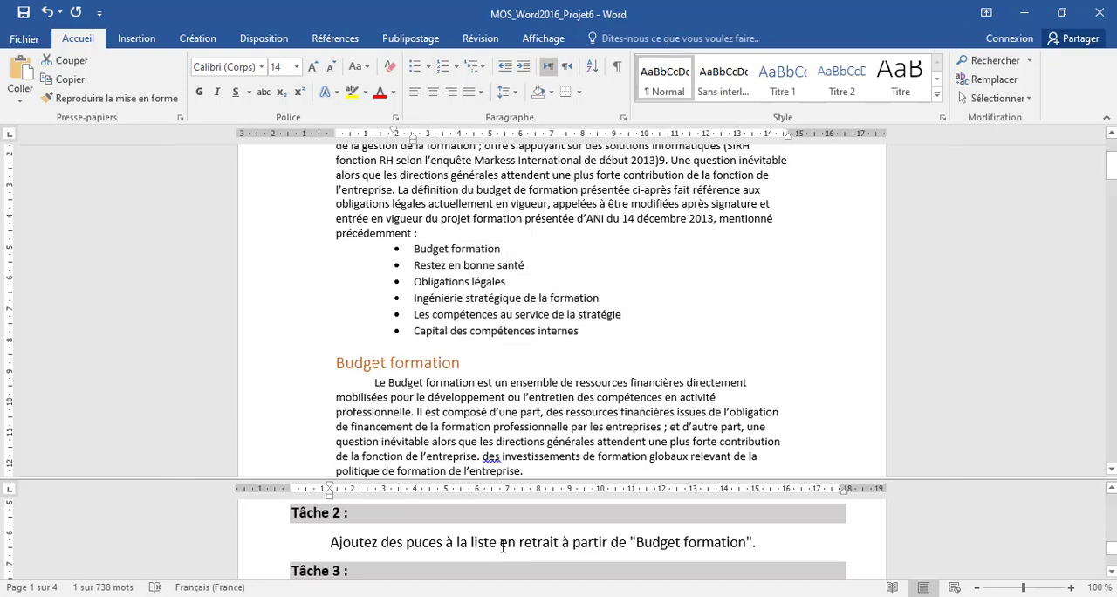
scroll(502, 545, "down", 1)
scroll(503, 544, "down", 1)
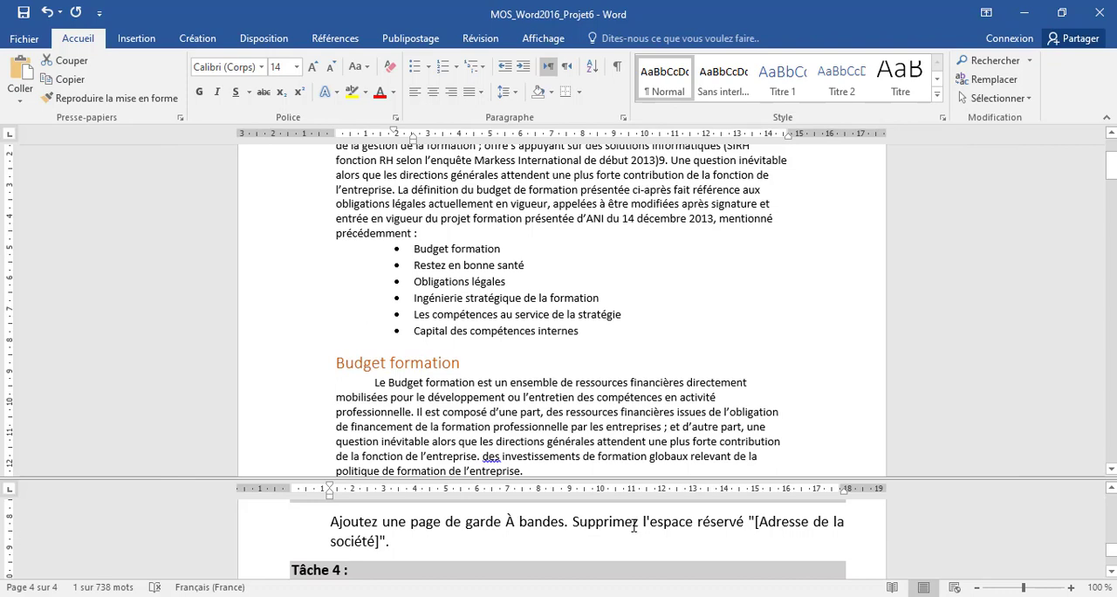
left_click(394, 303)
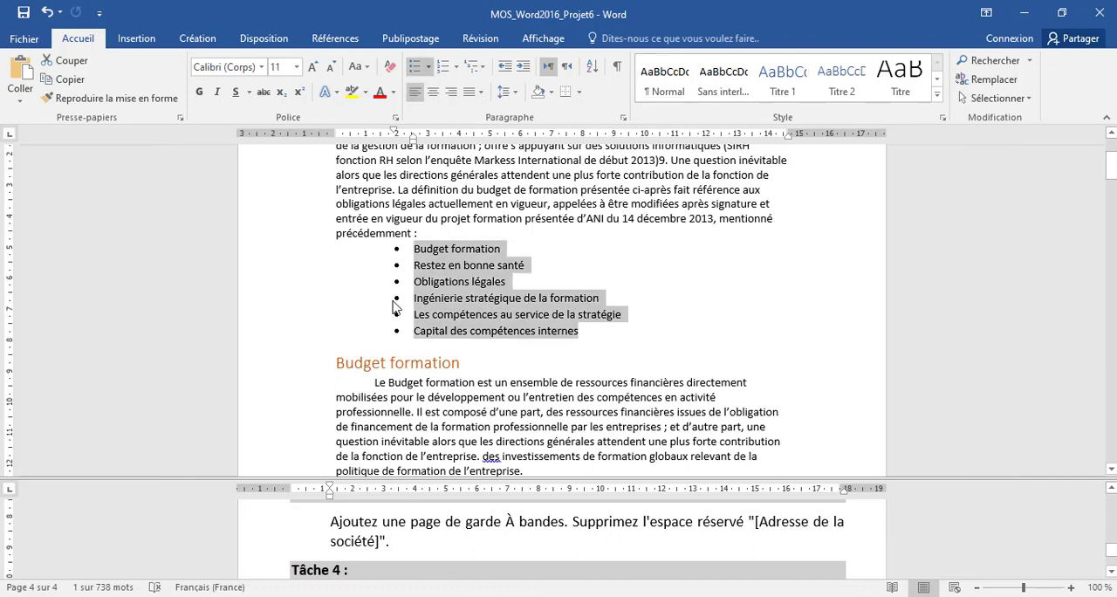
left_click(187, 154)
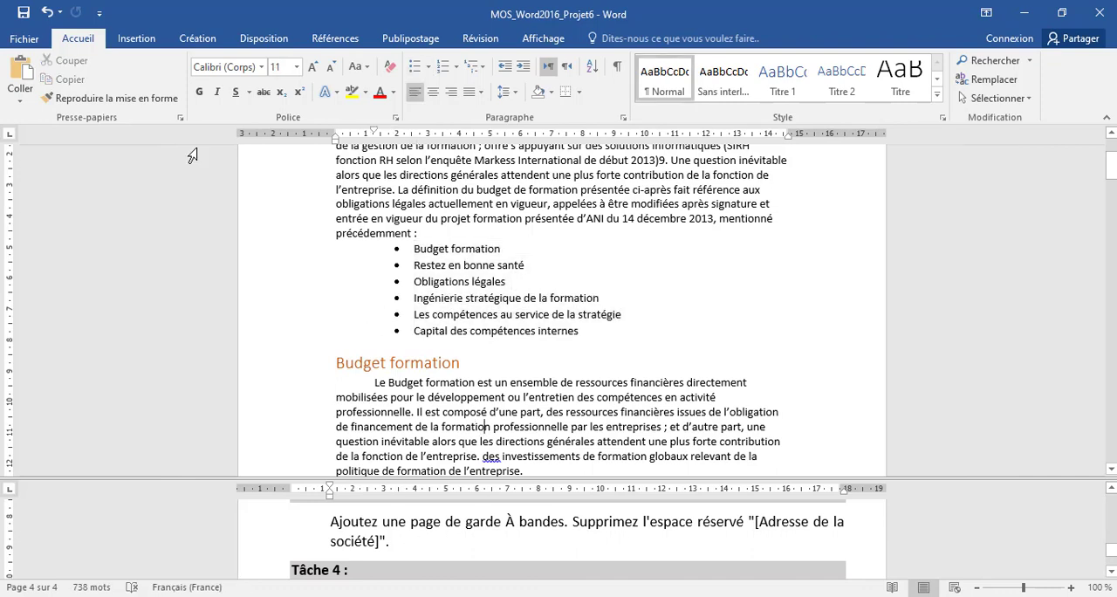
left_click(139, 41)
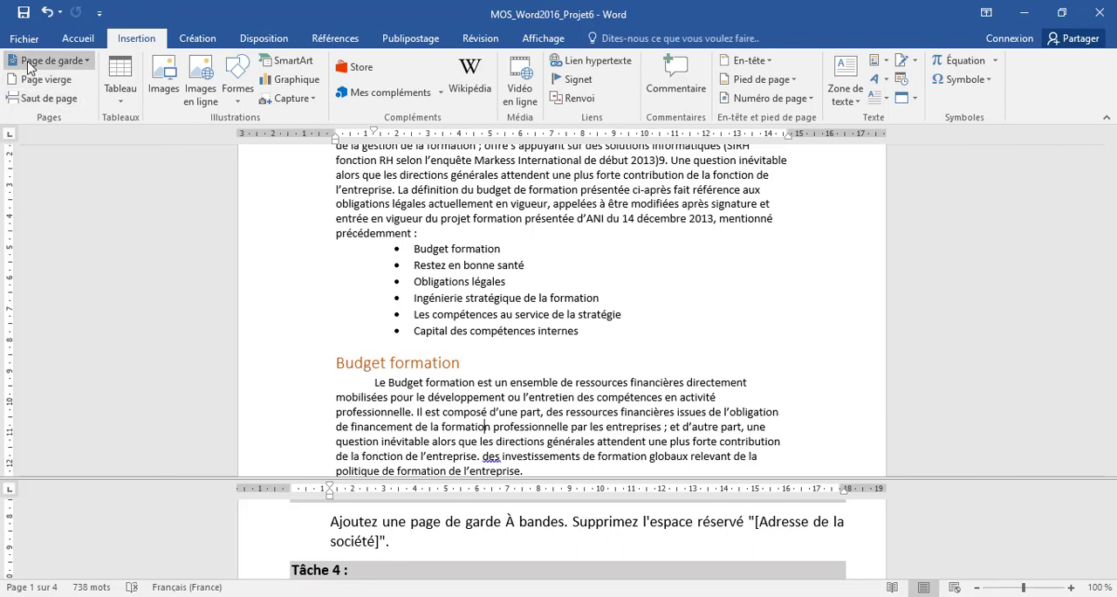
left_click(85, 63)
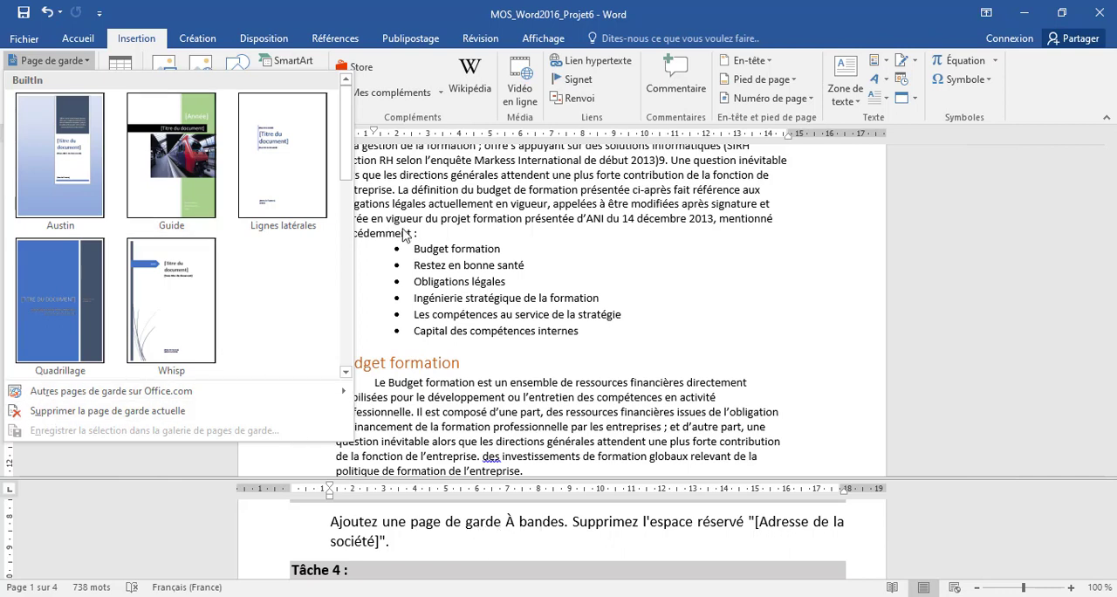
left_click_drag(346, 114, 346, 204)
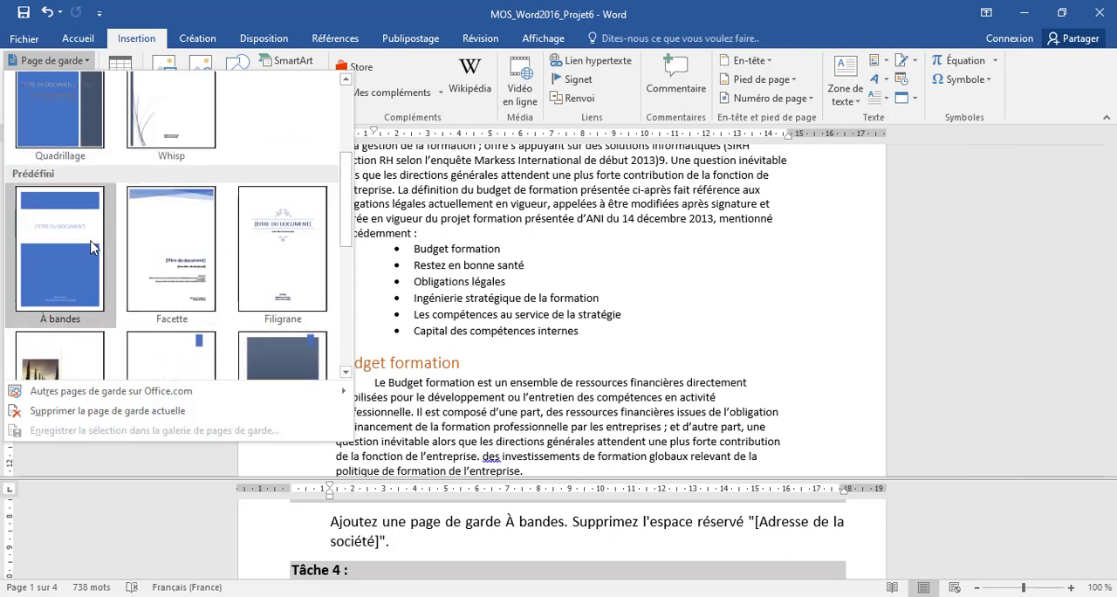
left_click(55, 237)
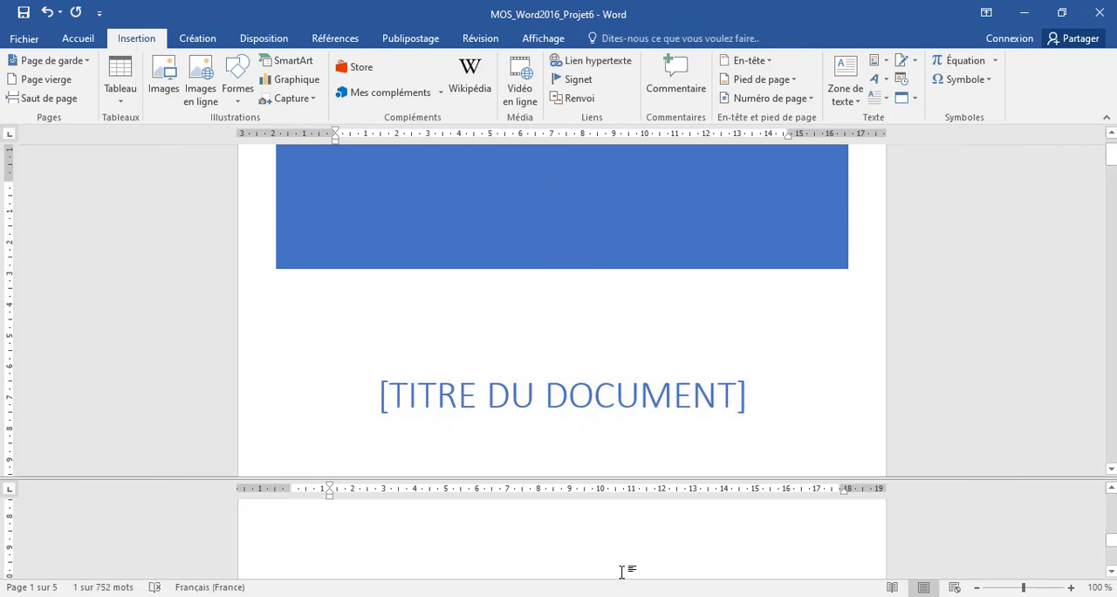
scroll(622, 567, "down", 3)
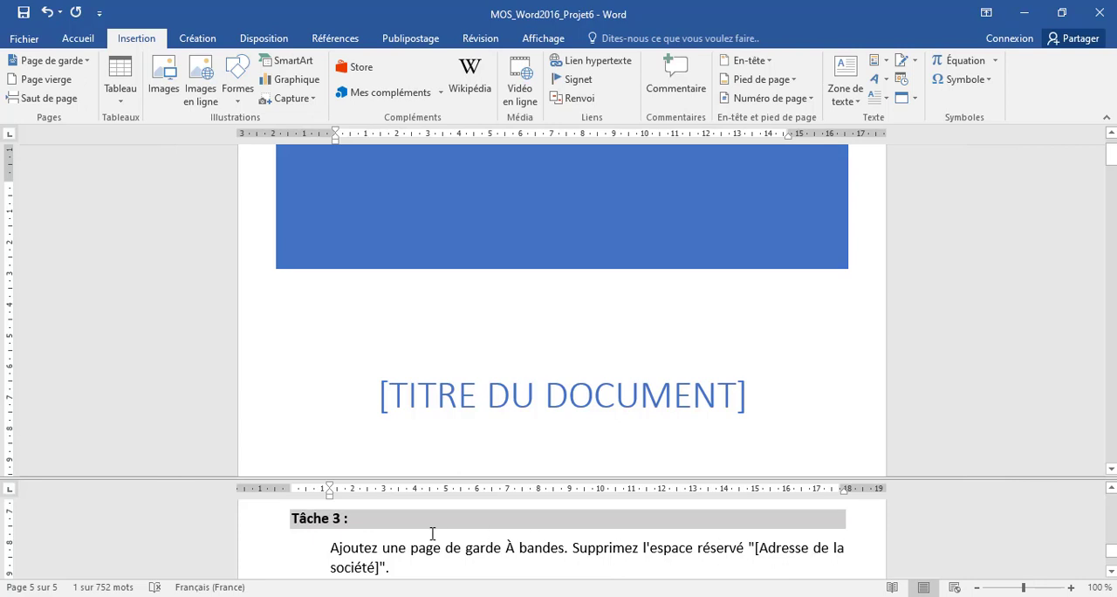
Try to clear the text of the "[Adresse de la société]" placeholder on the cover page, and undo the deletion.
scroll(812, 372, "down", 6)
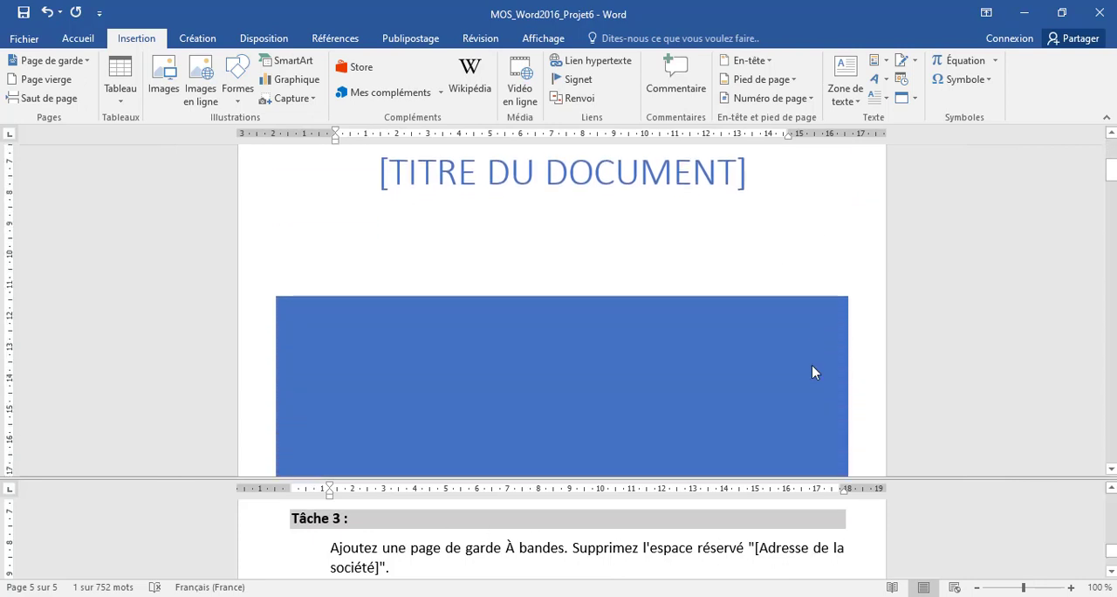
scroll(811, 366, "down", 5)
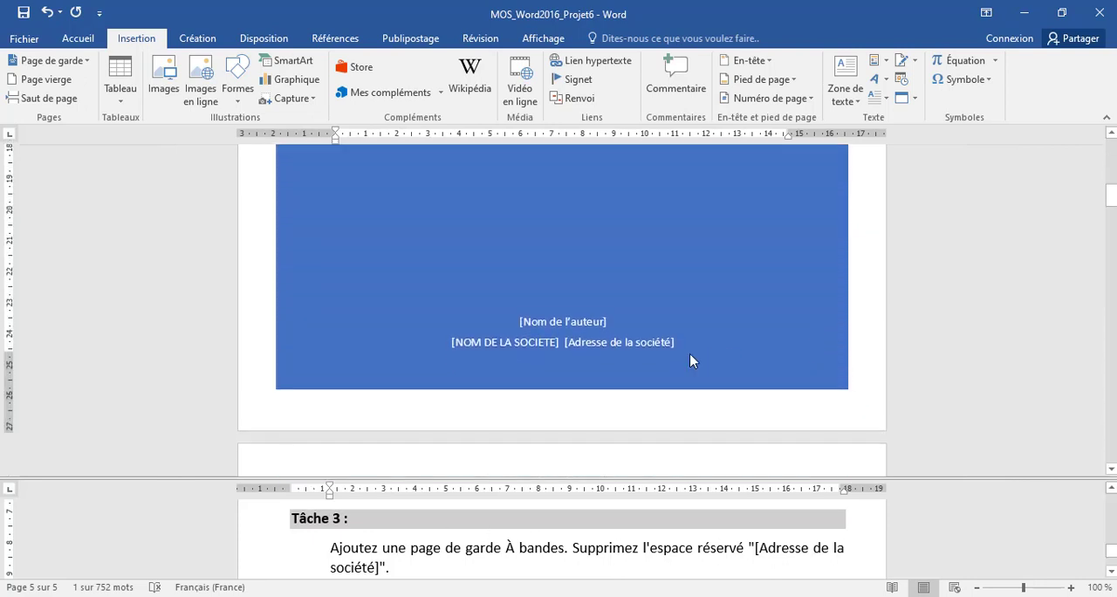
left_click(605, 341)
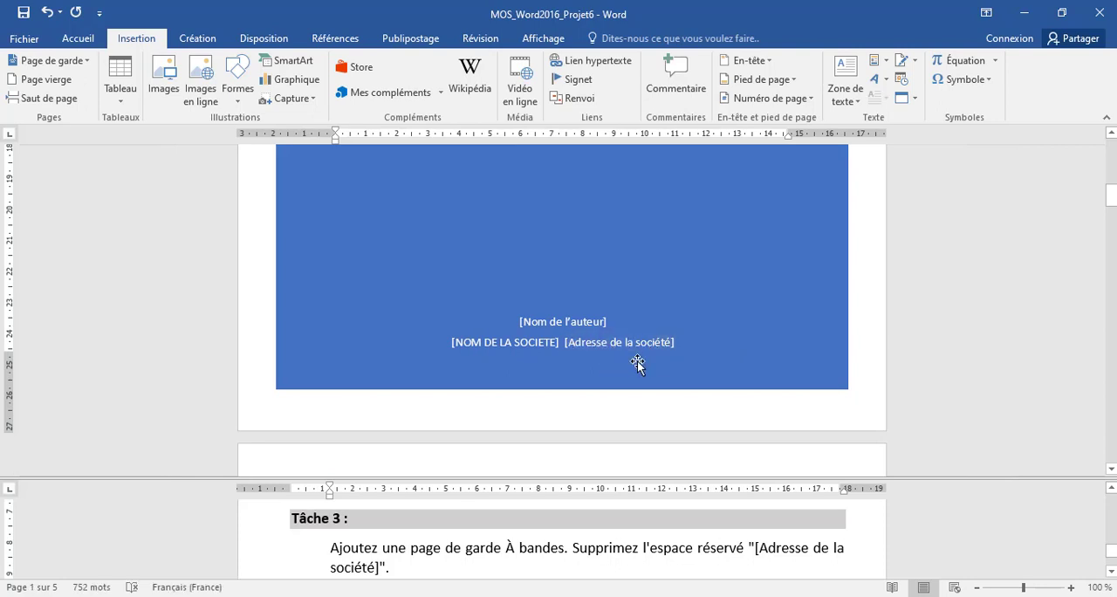
left_click(650, 341)
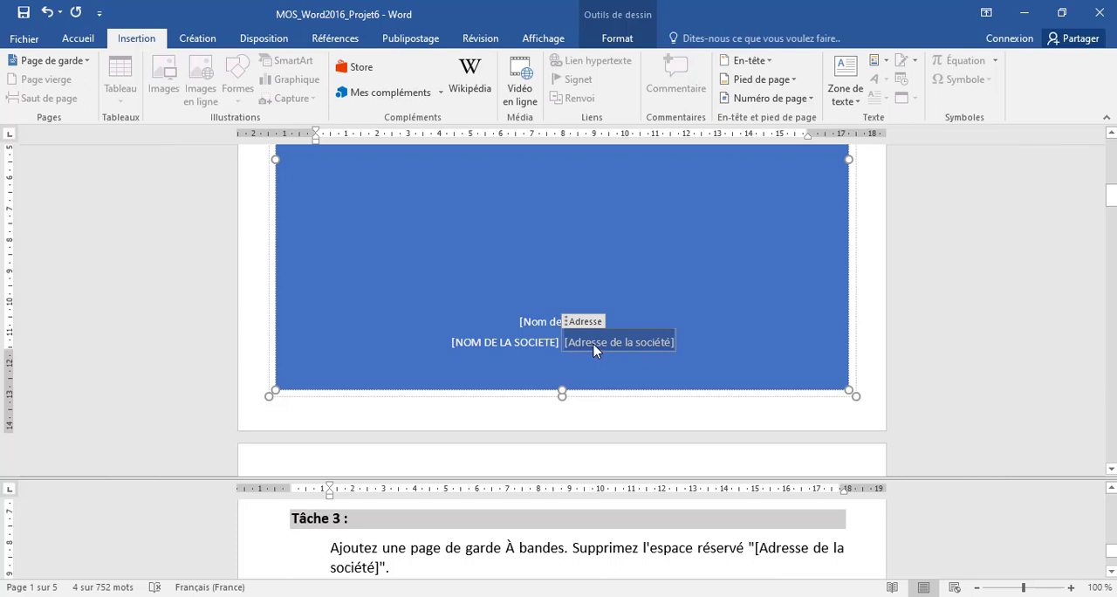
key("Delete")
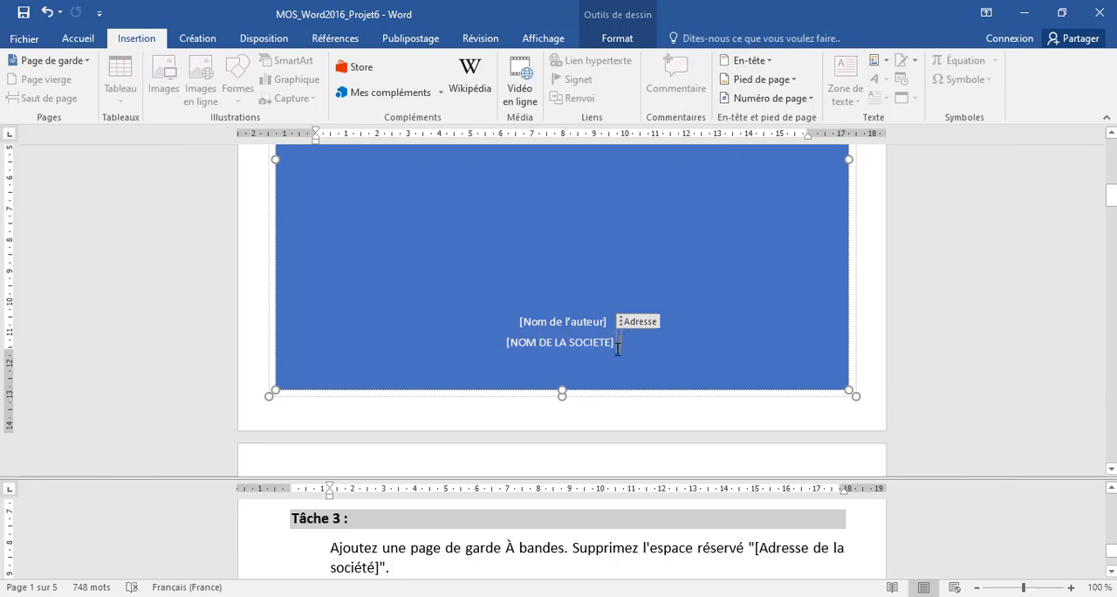
left_click(46, 12)
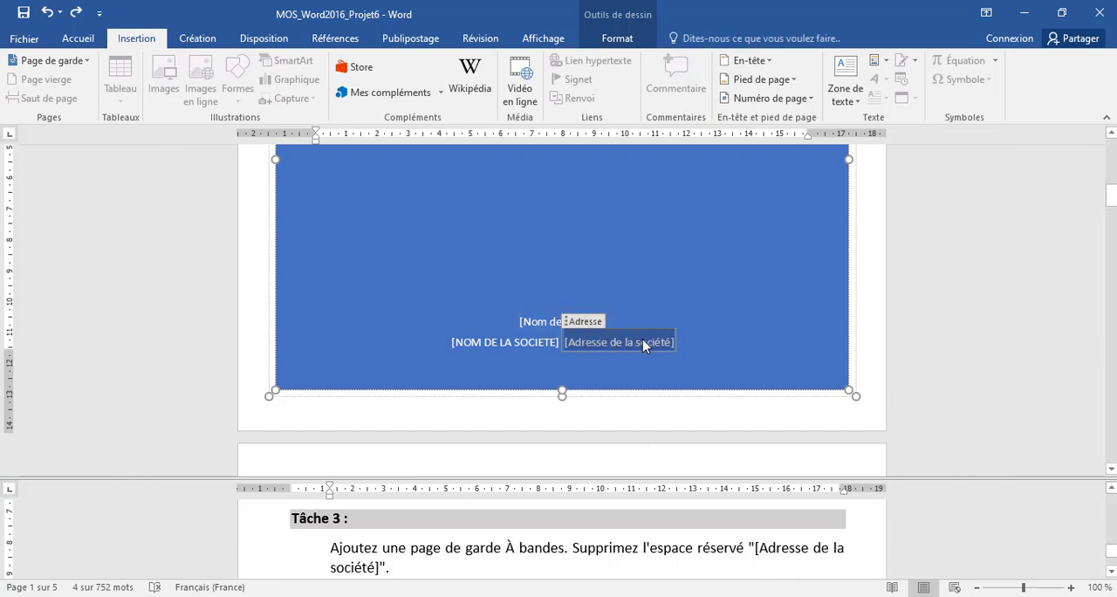
Delete the entire "[Adresse de la société]" placeholder control from the cover page.
left_click(586, 326)
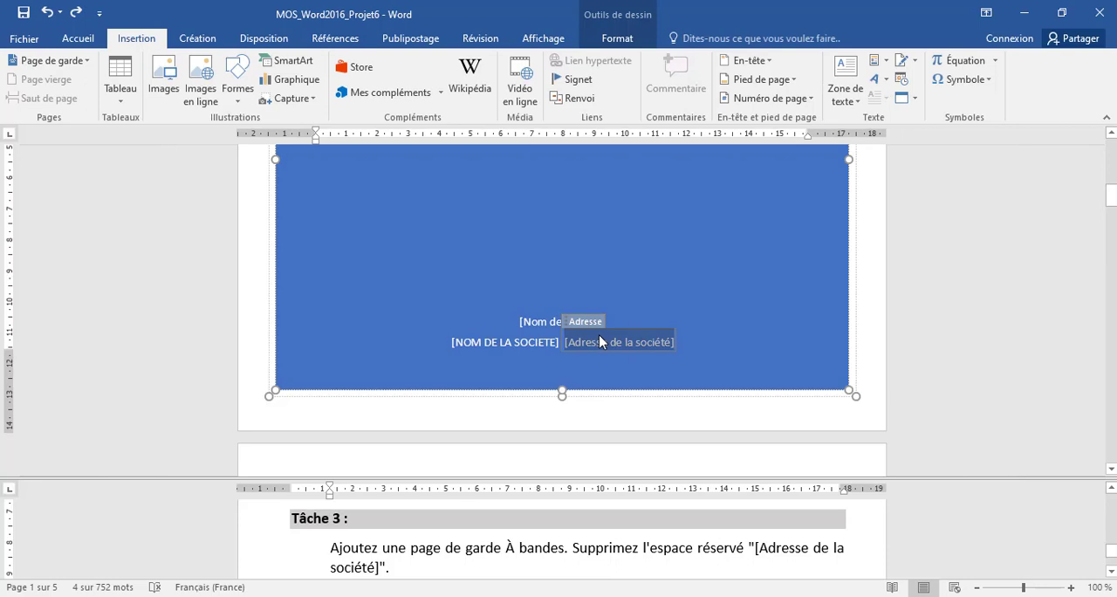
key("Delete")
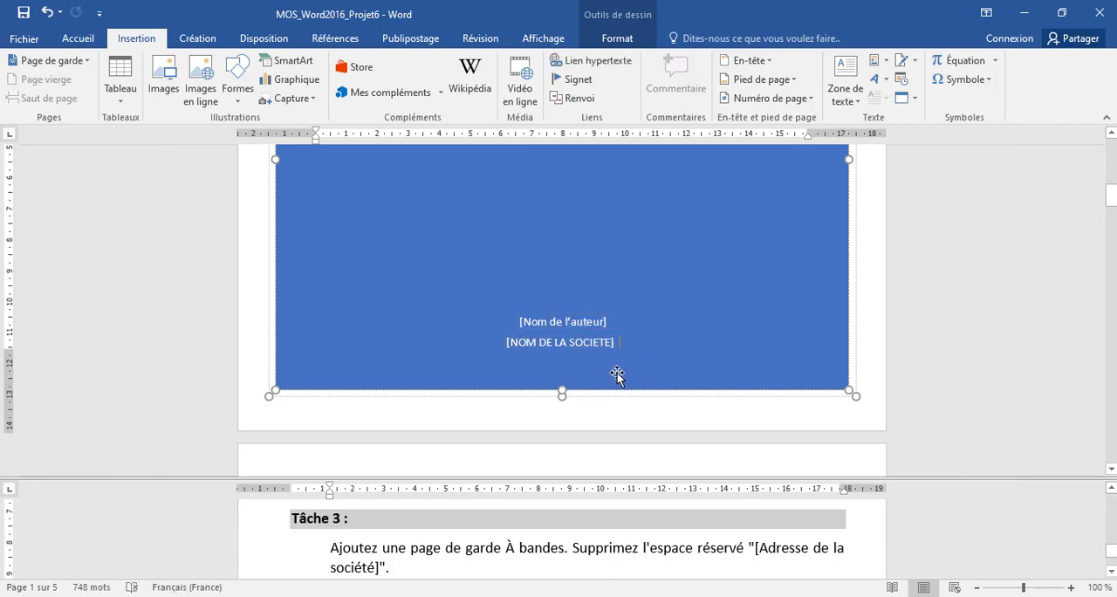
Read the Tâche 4 instructions in the lower pane and return to the cover page in the main pane.
left_click(611, 551)
scroll(609, 548, "down", 1)
scroll(610, 549, "down", 2)
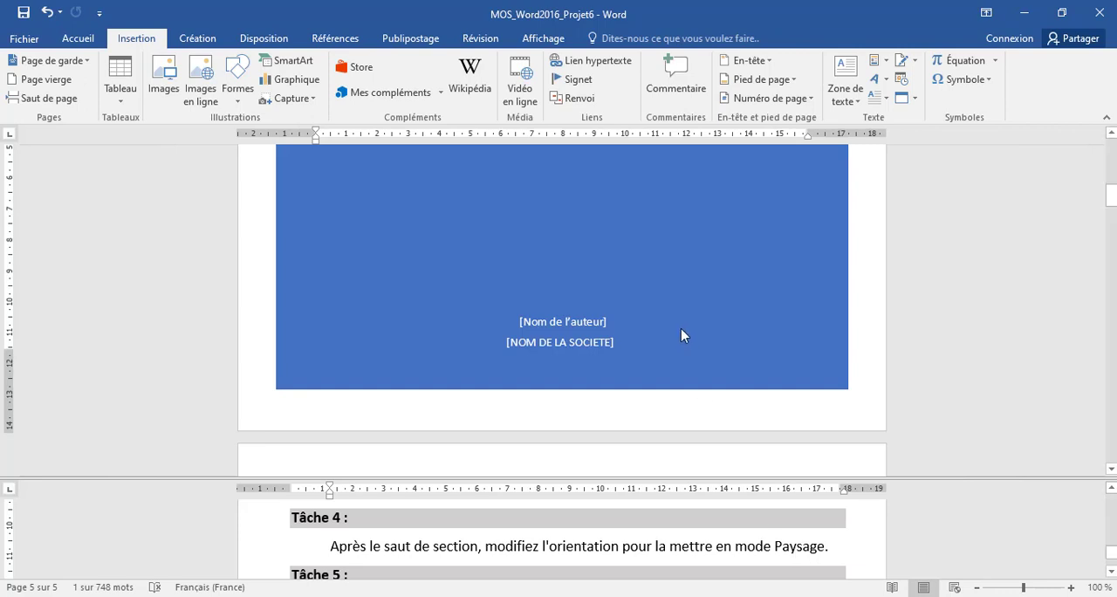
left_click(712, 390)
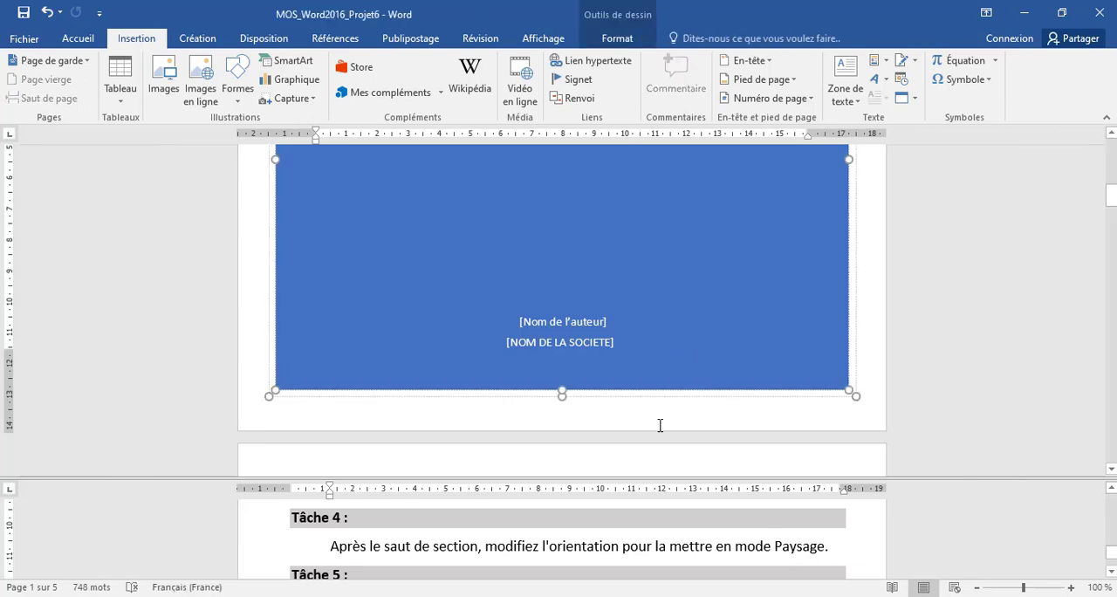
left_click(660, 425)
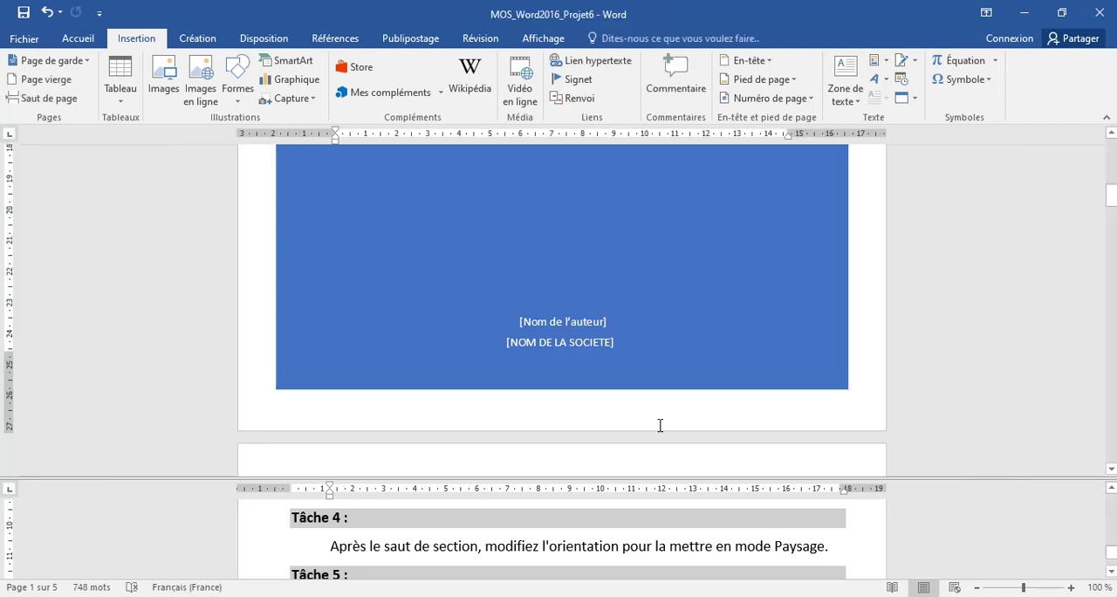
scroll(672, 393, "up", 10)
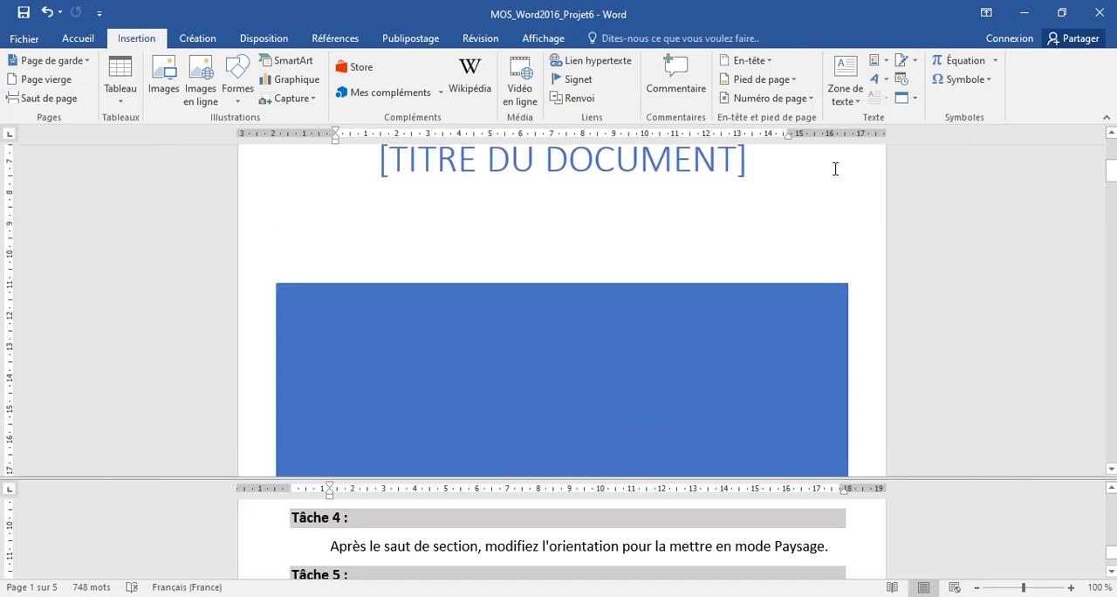
left_click(829, 197)
left_click(876, 235)
scroll(877, 236, "up", 4)
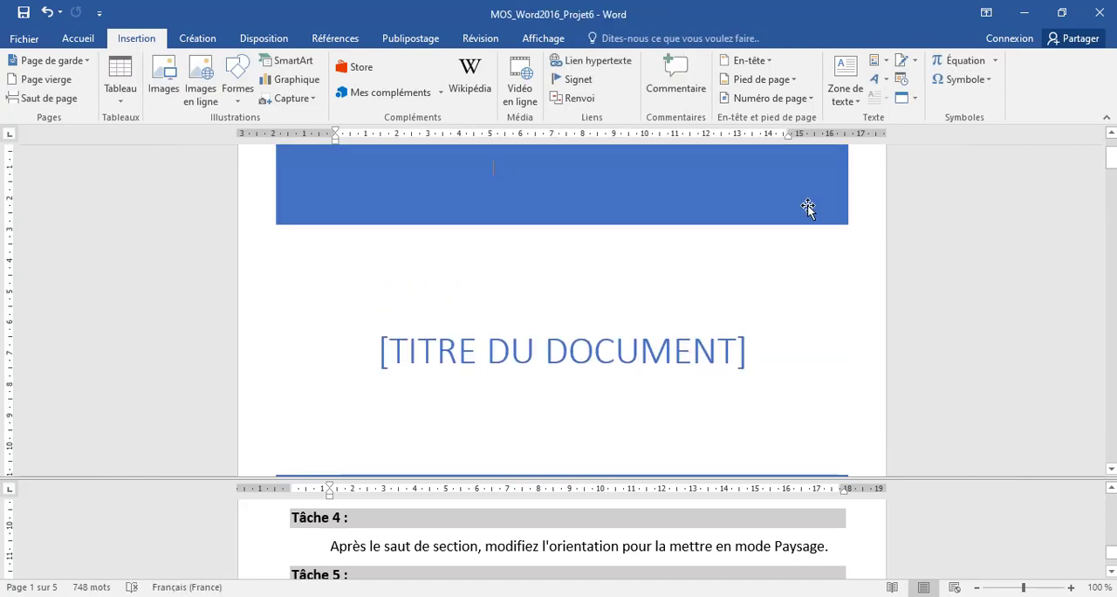
Show all formatting marks and locate the next-page section break at the end of the text before "Plan de formation".
left_click(79, 39)
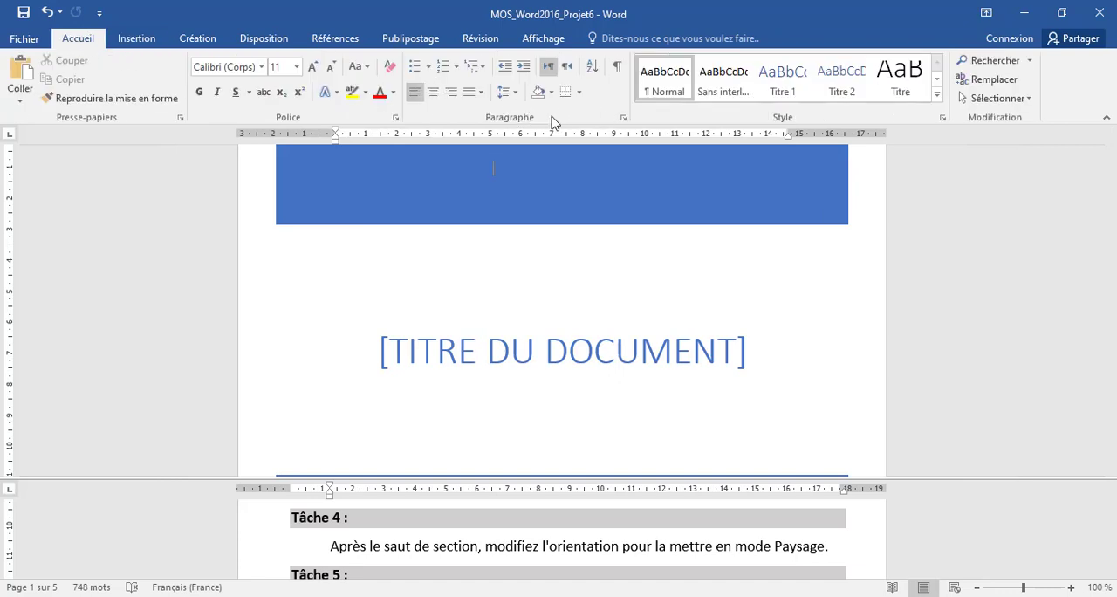
left_click(617, 67)
scroll(571, 343, "down", 10)
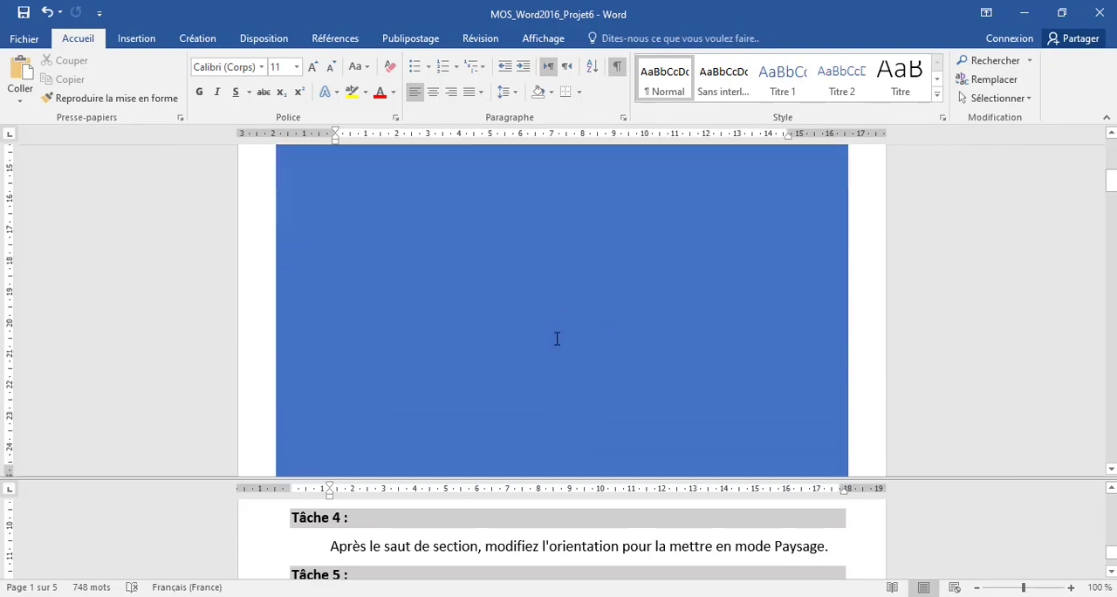
scroll(557, 339, "down", 12)
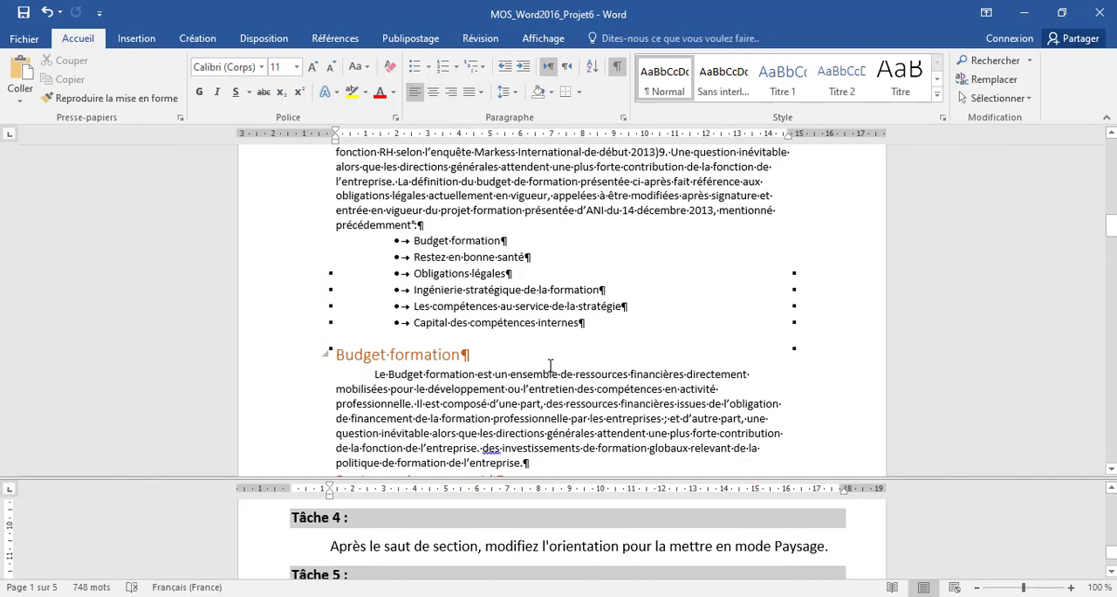
scroll(551, 367, "down", 8)
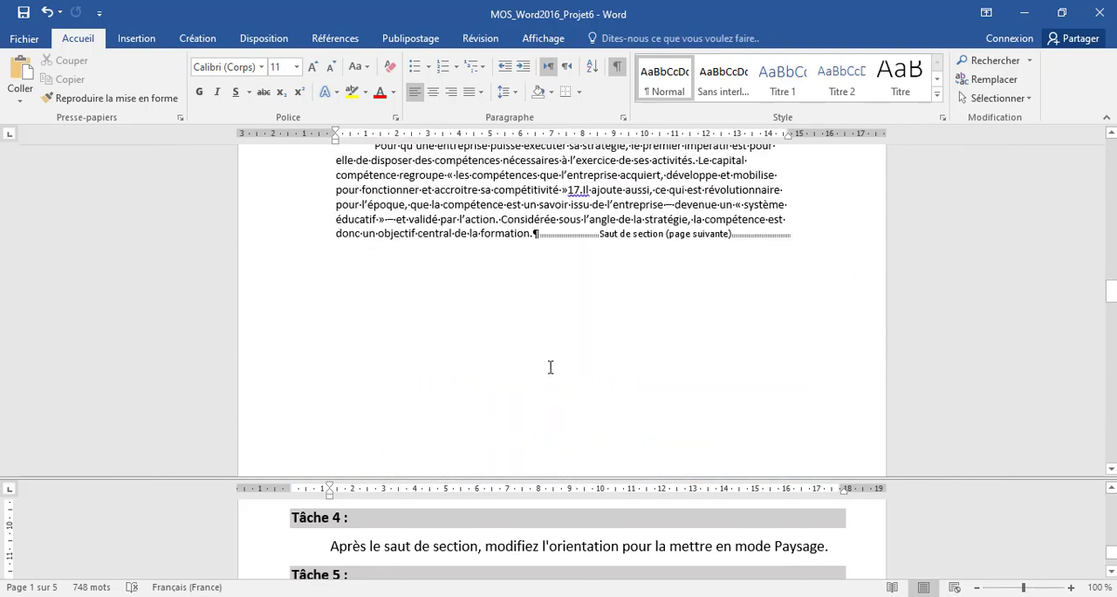
left_click(600, 236)
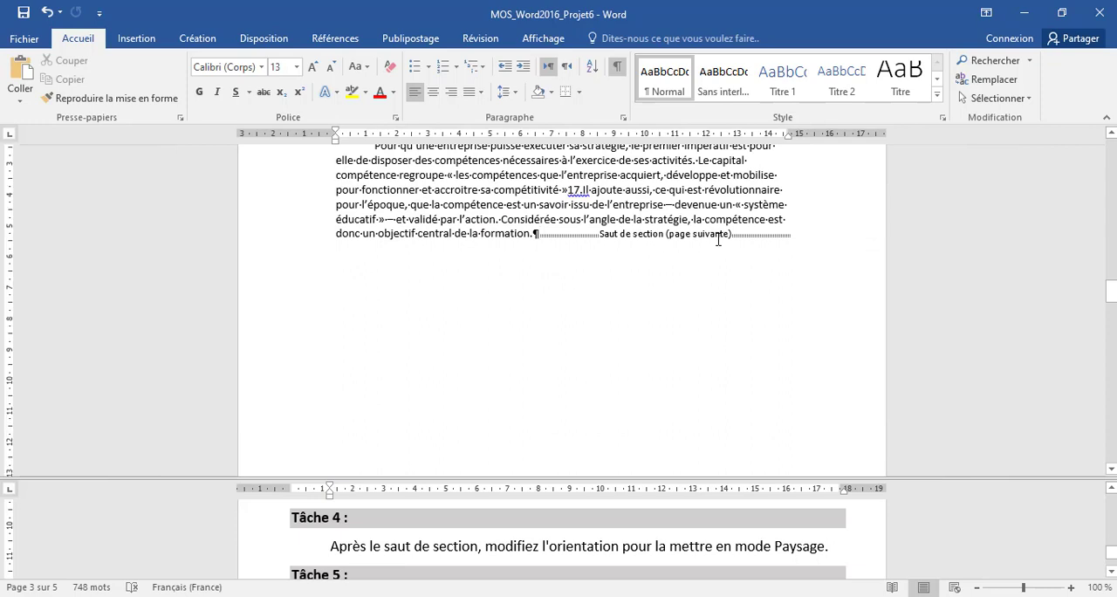
Hide and redisplay the formatting marks, and place the cursor in the paragraph under "Plan de formation", after the section break.
left_click(619, 67)
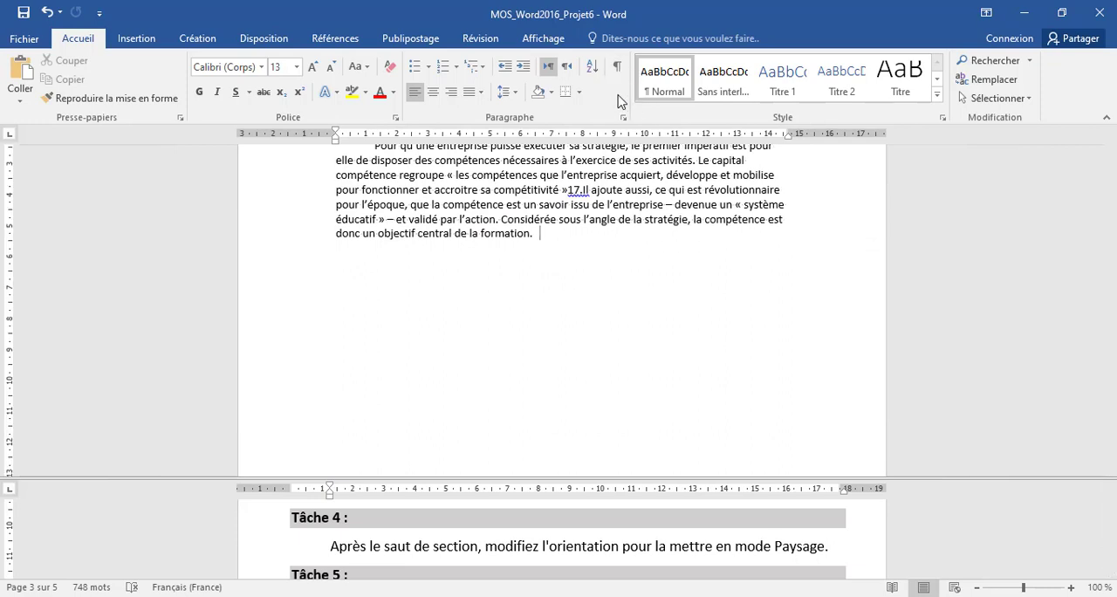
left_click(622, 70)
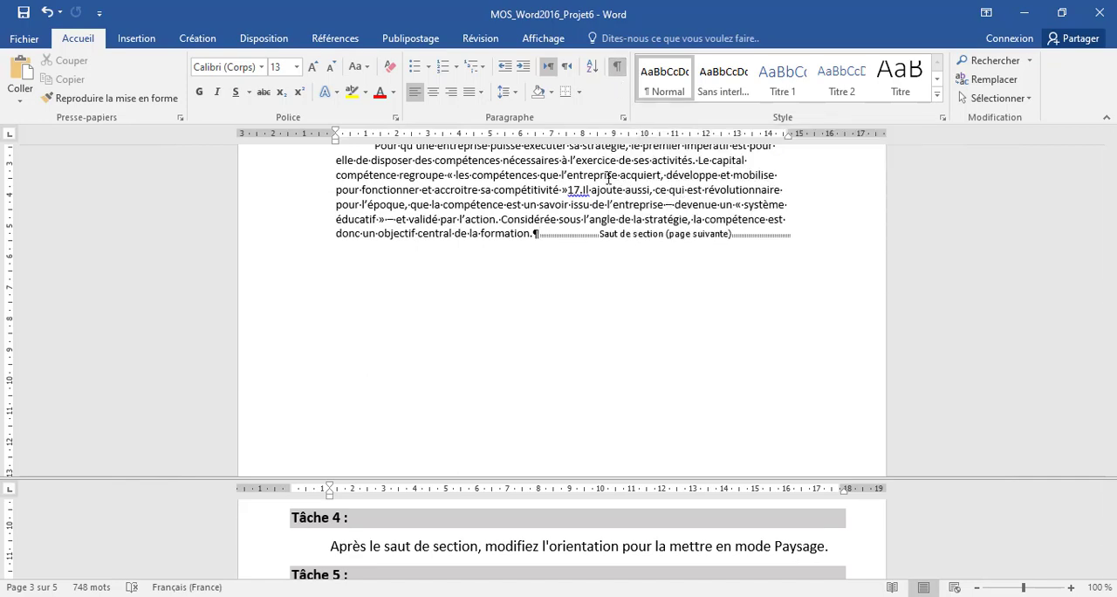
scroll(671, 274, "down", 8)
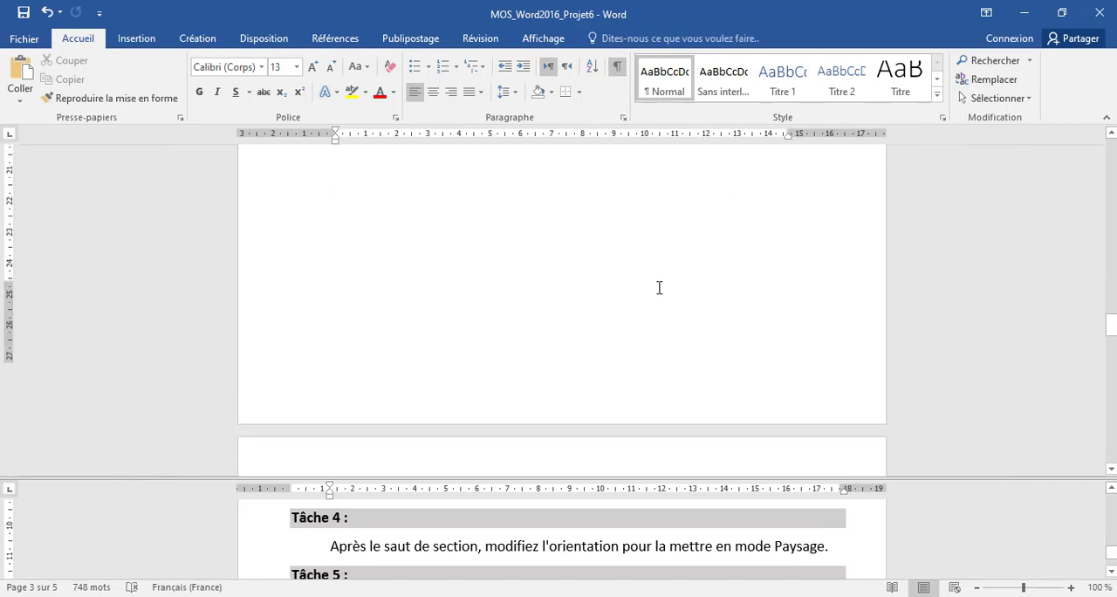
left_click(351, 297)
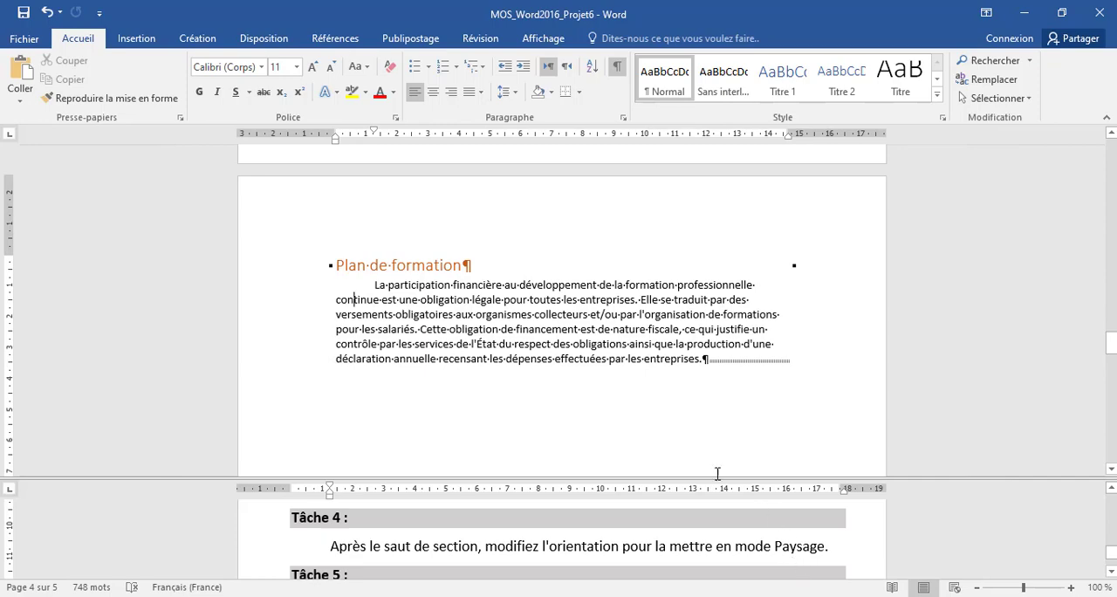
Return to the start of the document and hide the formatting marks.
scroll(600, 378, "up", 10)
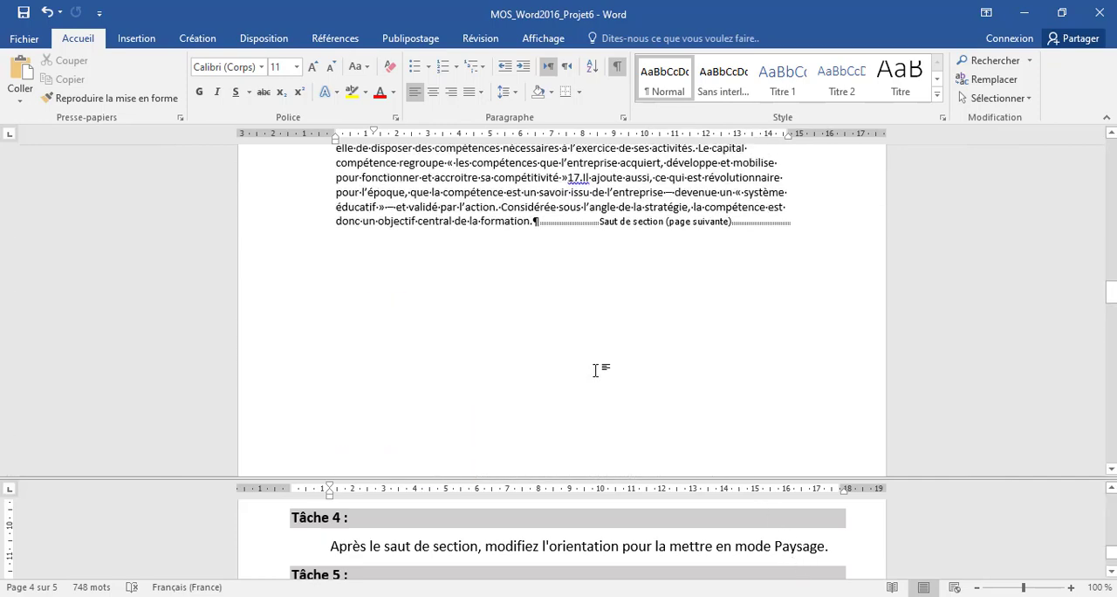
left_click_drag(1111, 284, 1111, 153)
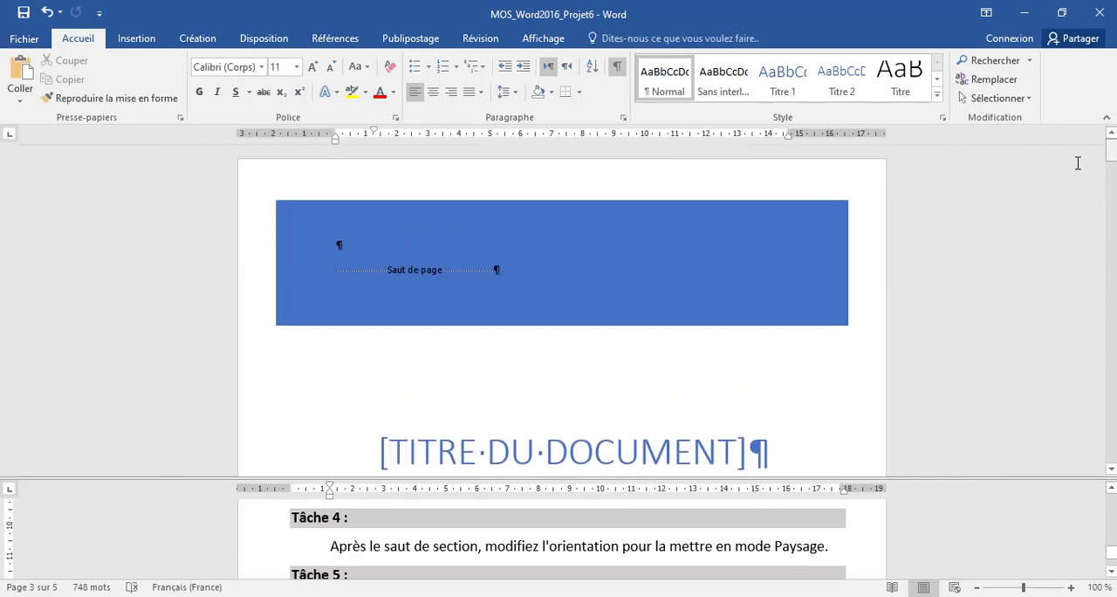
left_click(617, 67)
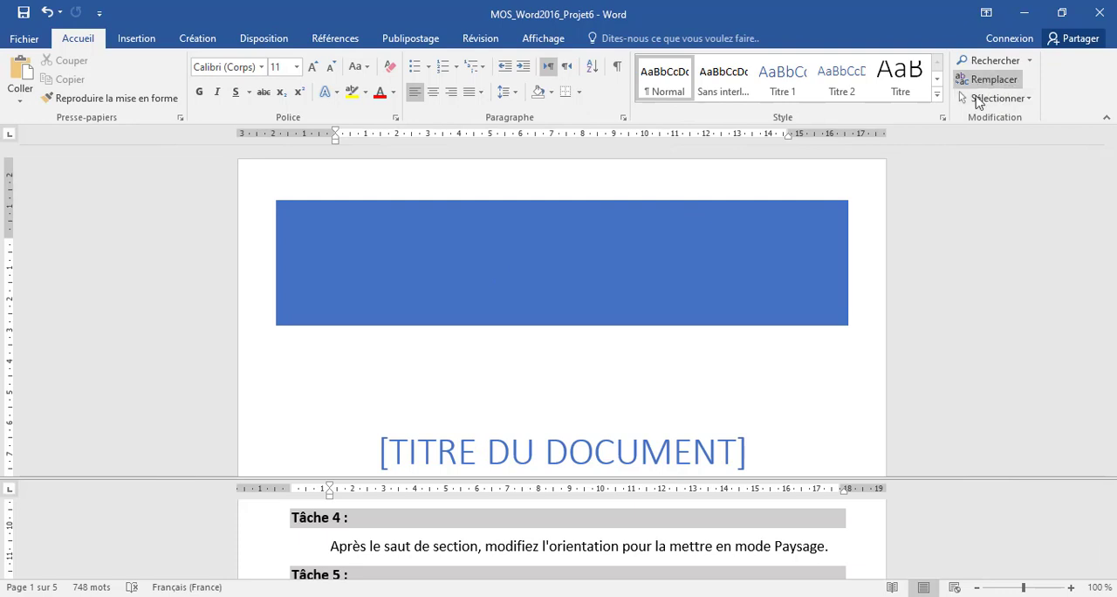
Use the Go To function with the Section element to jump to the next section, and close the dialog.
left_click(1031, 61)
left_click(1023, 122)
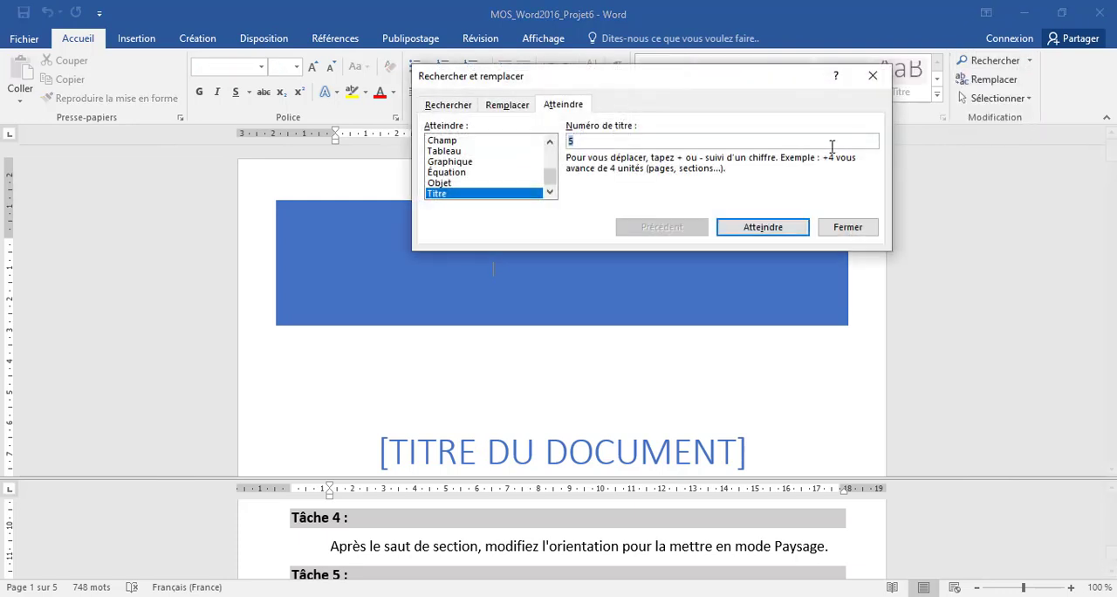
left_click_drag(550, 179, 550, 148)
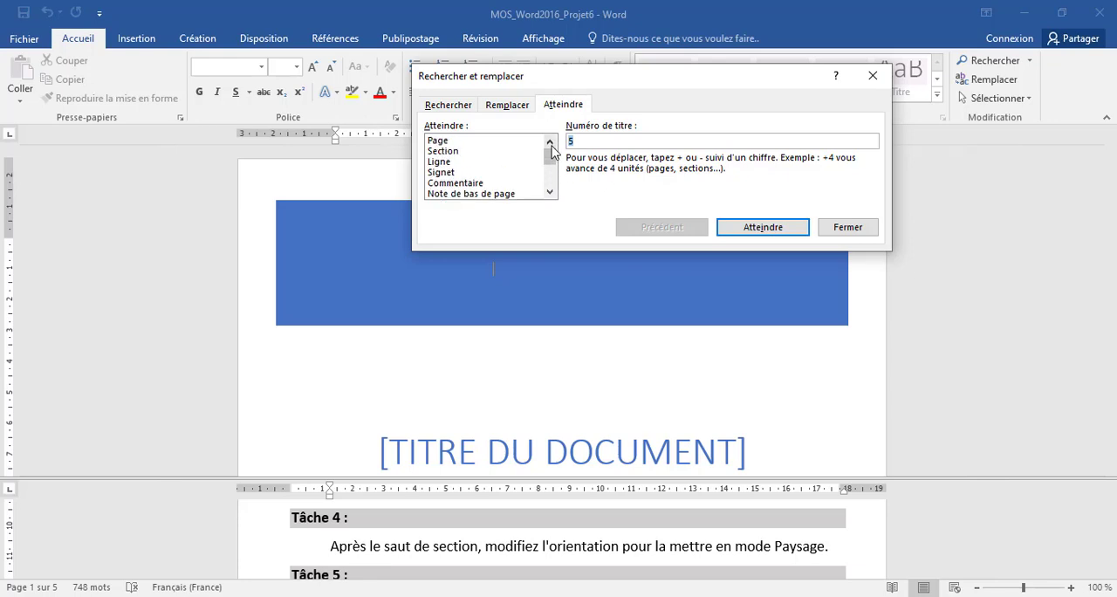
left_click(454, 151)
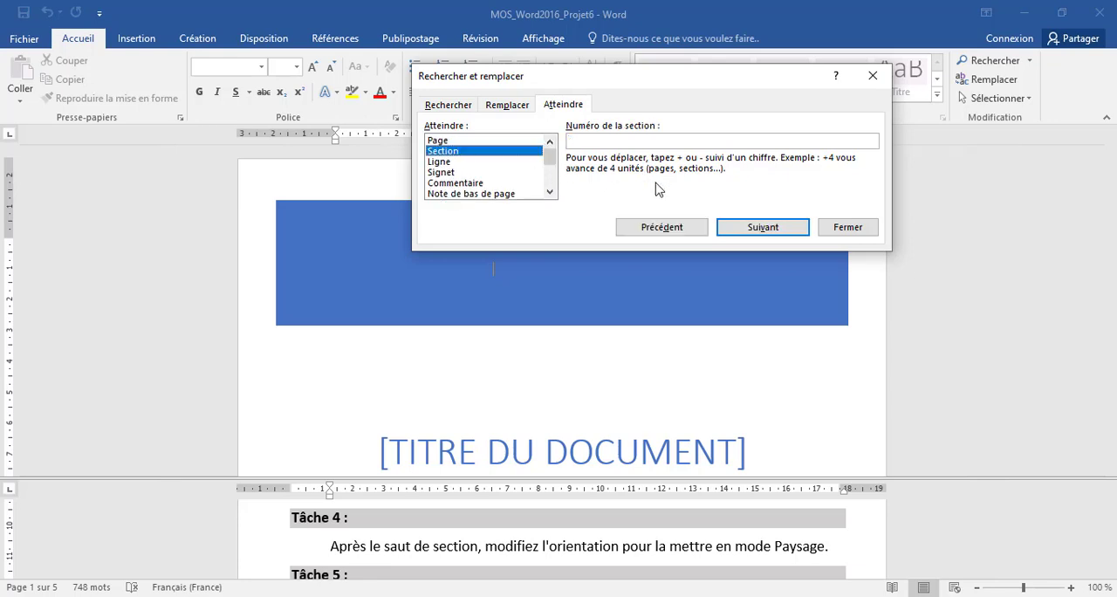
left_click(738, 227)
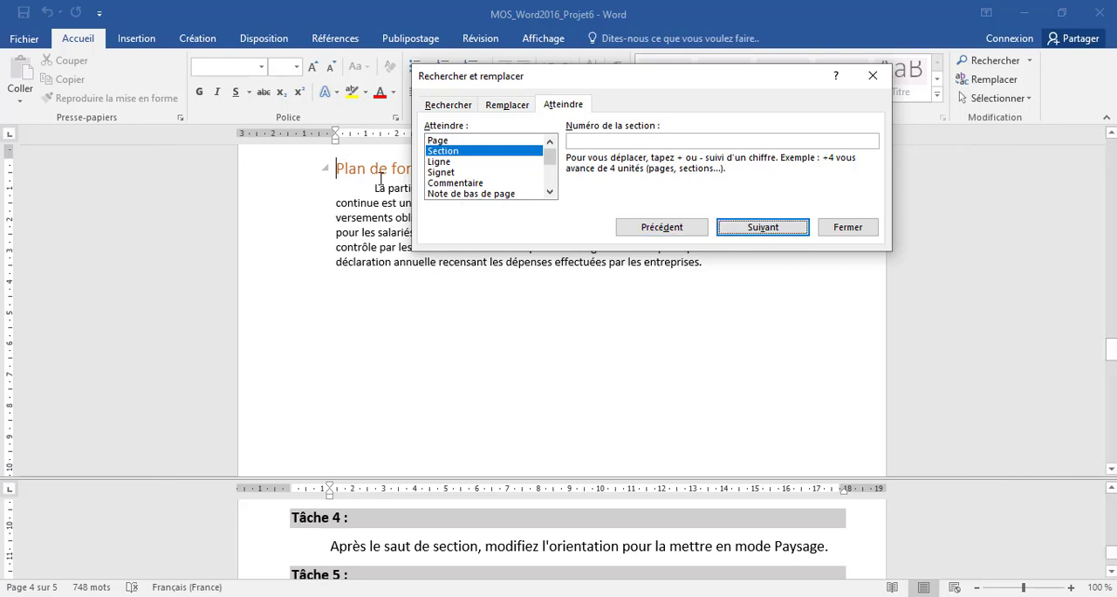
left_click(845, 227)
scroll(389, 352, "up", 1)
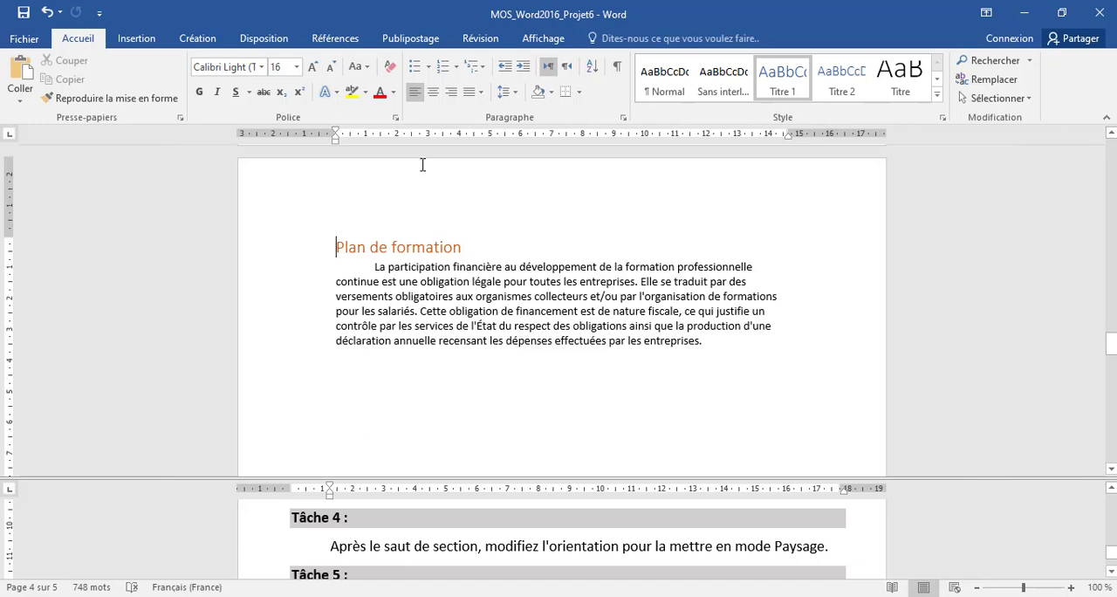
Set the page orientation of the "Plan de formation" section to Paysage and check the pages around the section break.
left_click(259, 44)
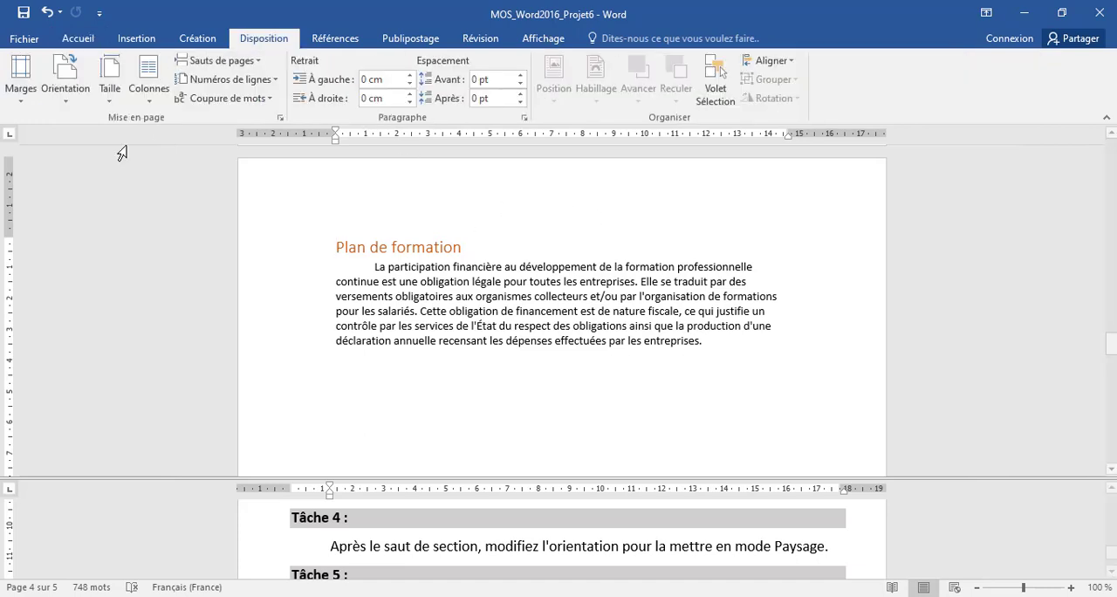
left_click(63, 88)
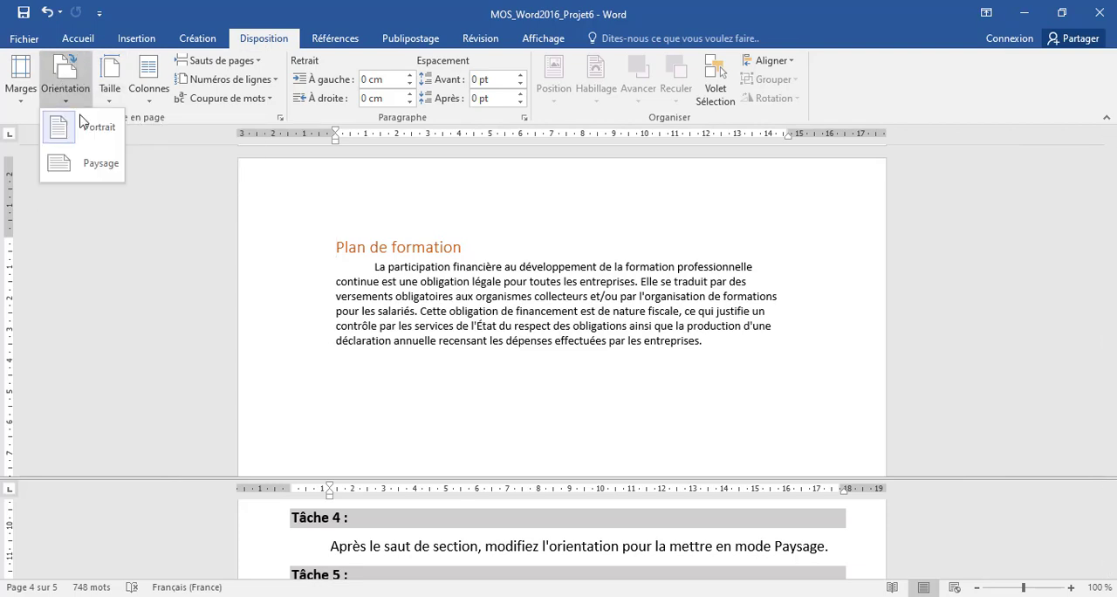
left_click(100, 164)
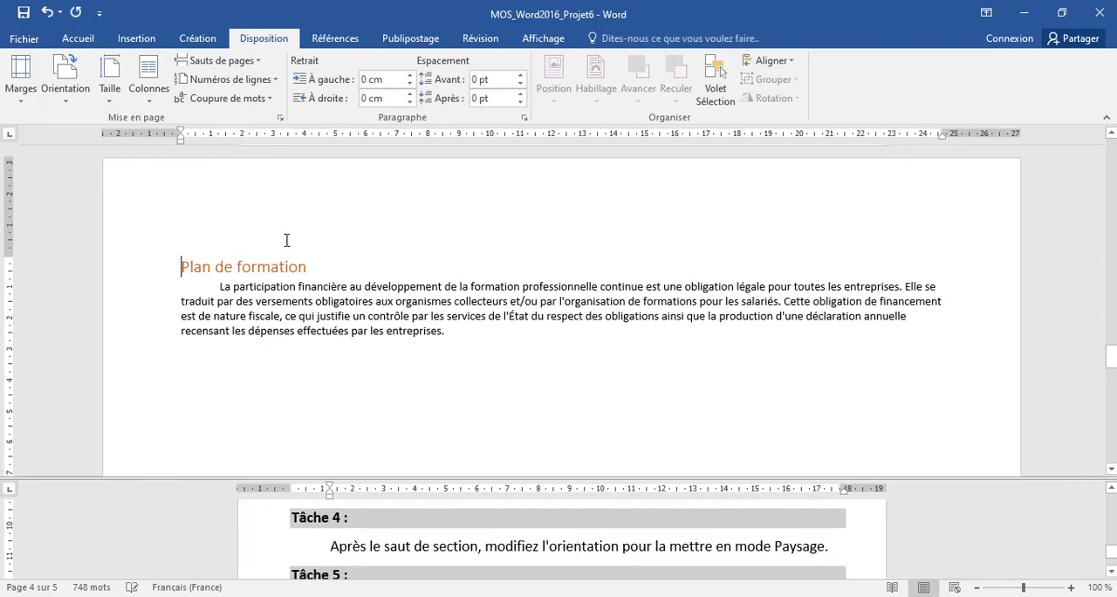
scroll(478, 334, "up", 3)
scroll(478, 334, "up", 2)
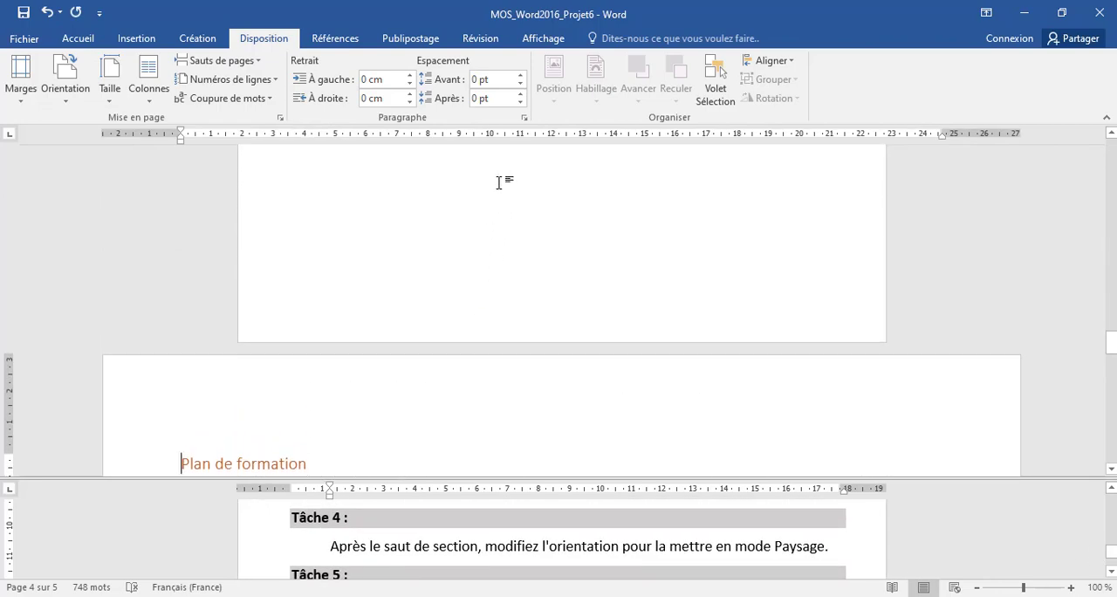
scroll(498, 182, "down", 3)
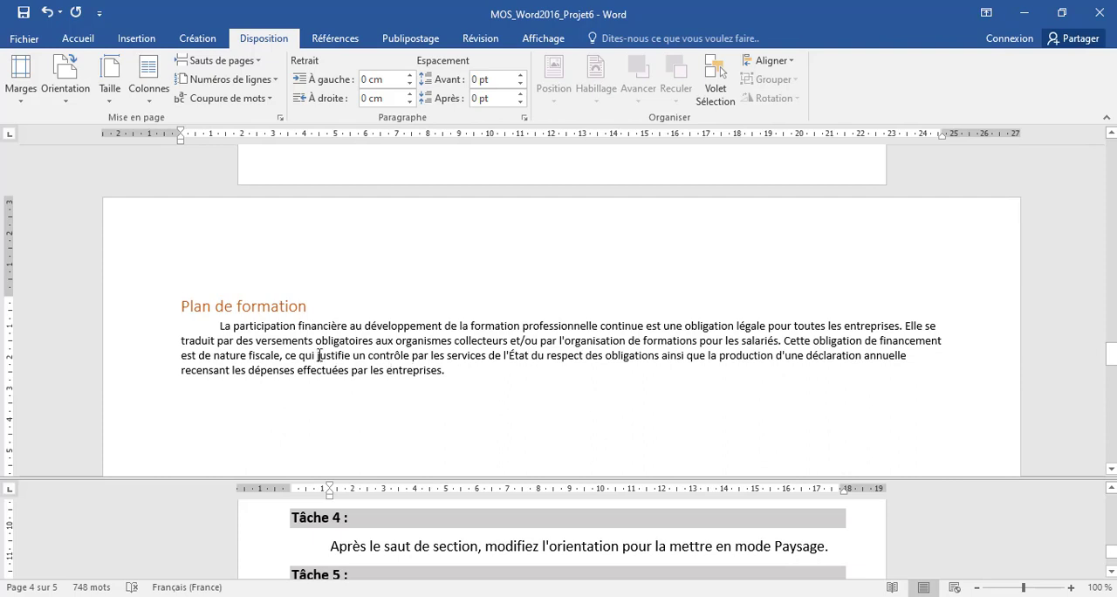
Bring the Tâche 5 instructions into view and place the cursor just before the "Obligations légales" subtitle.
left_click(433, 542)
scroll(433, 541, "down", 2)
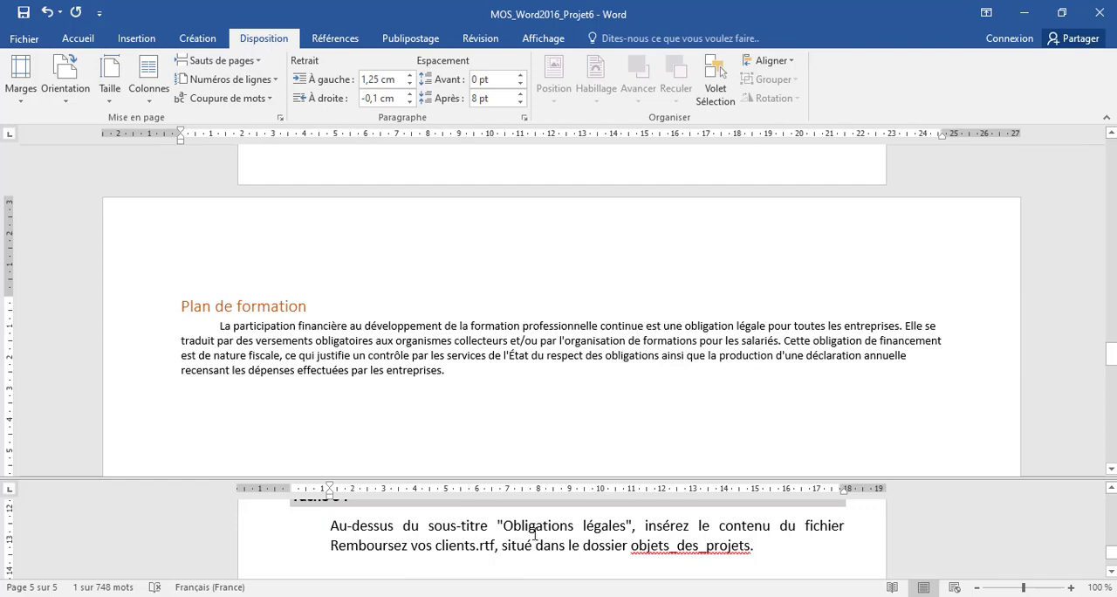
left_click(606, 410)
scroll(604, 407, "up", 5)
scroll(602, 406, "up", 15)
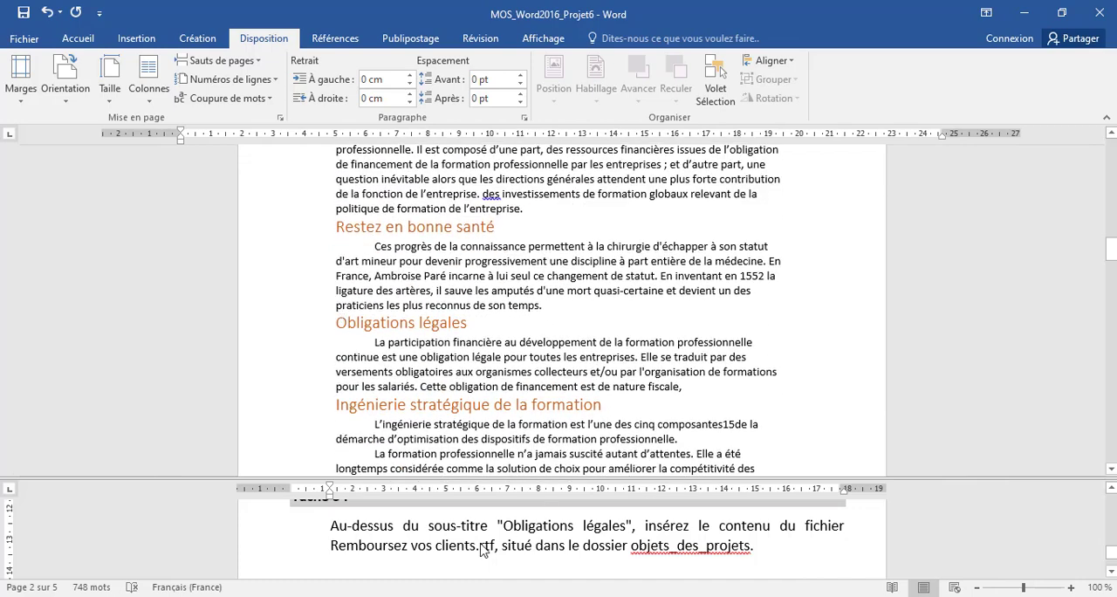
left_click(337, 325)
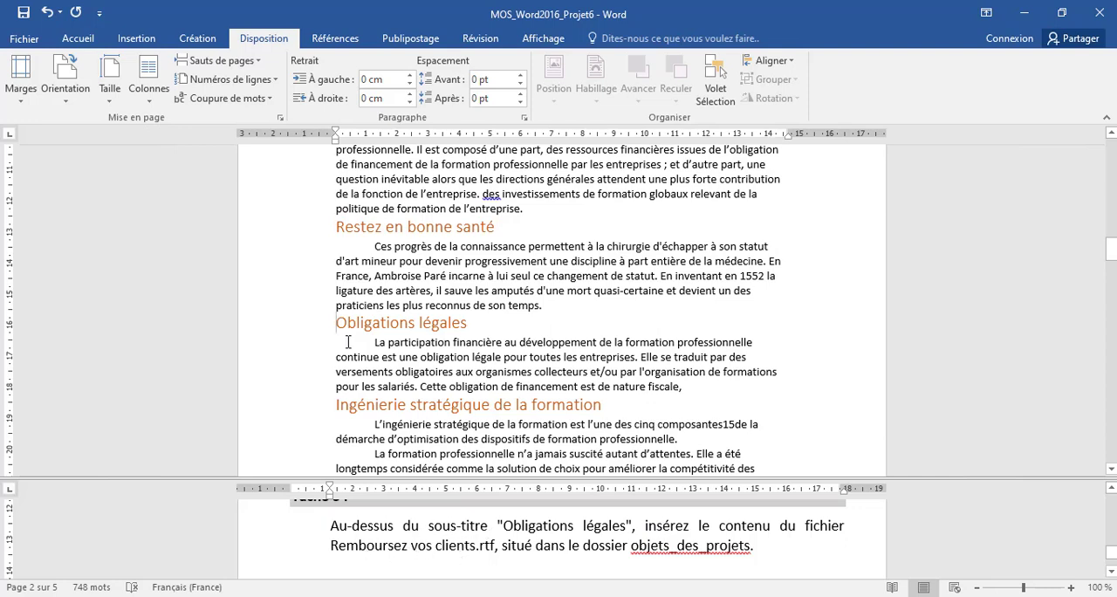
Insert the text of the file Remboursez vos clients.rtf from the objets_des_projets folder above "Obligations légales", and check for further tasks.
left_click(134, 40)
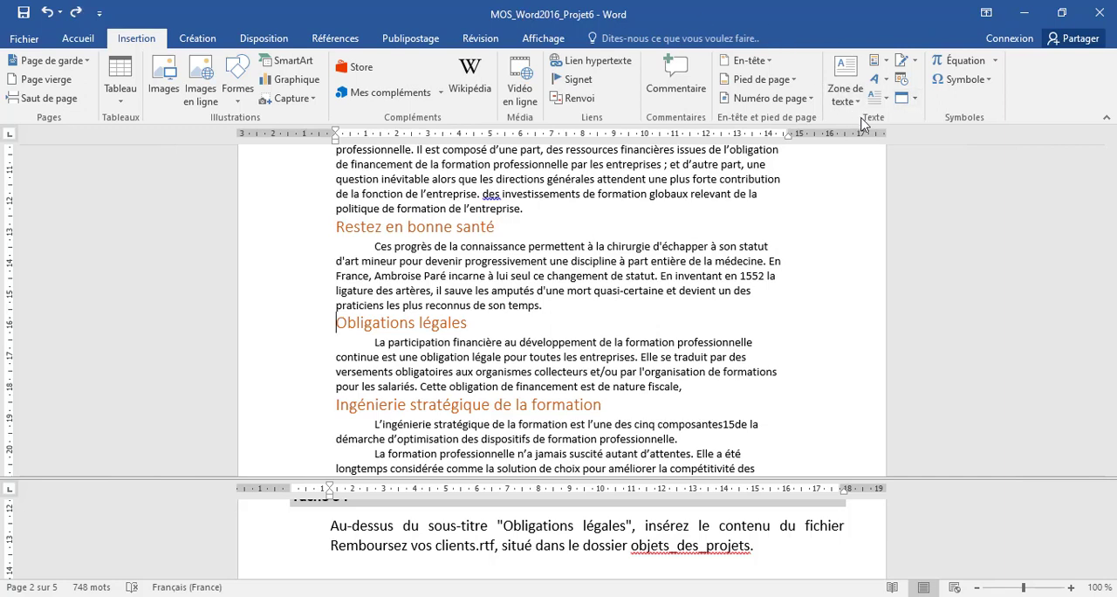
left_click(915, 101)
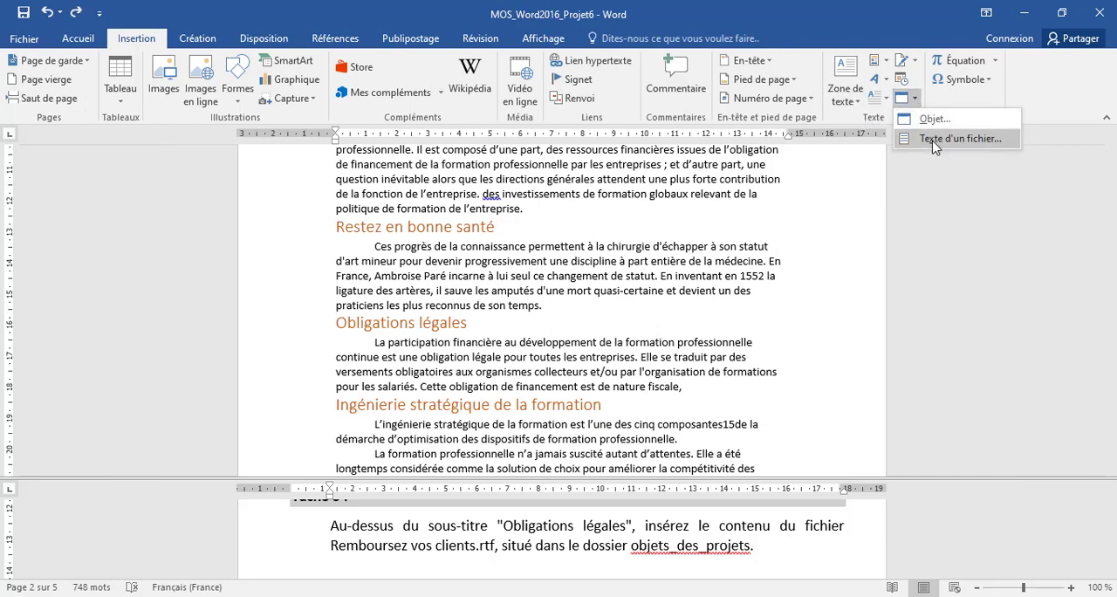
left_click(936, 140)
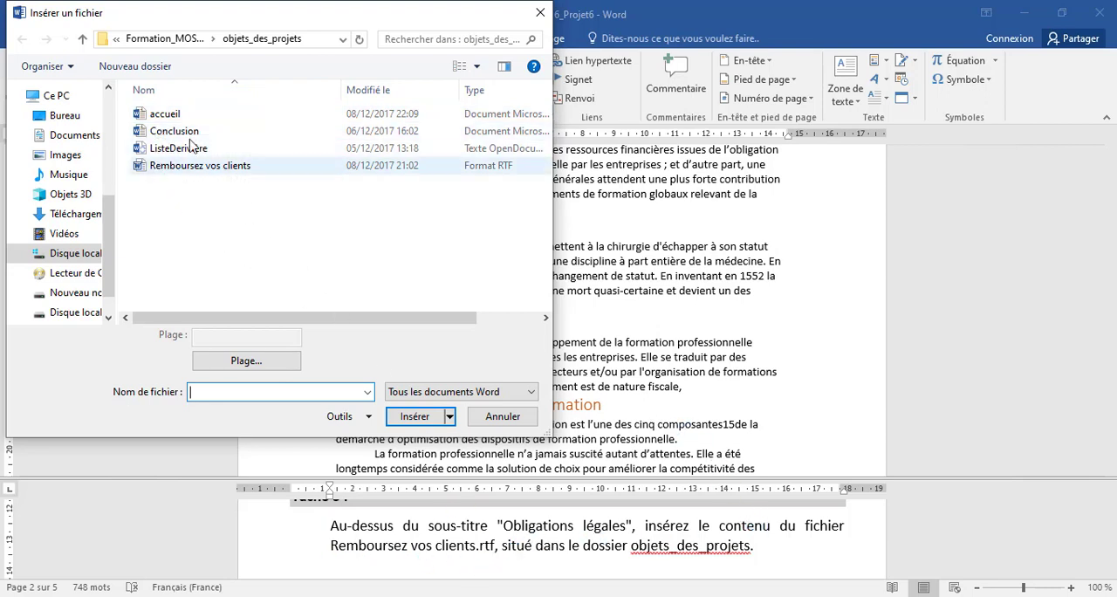
left_click(178, 168)
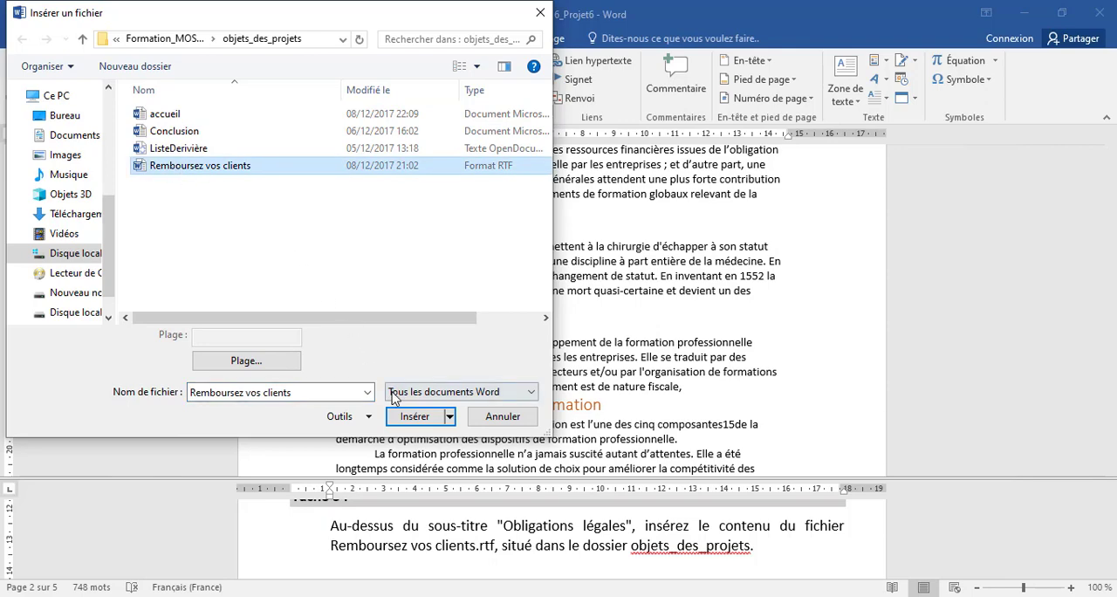
left_click(415, 416)
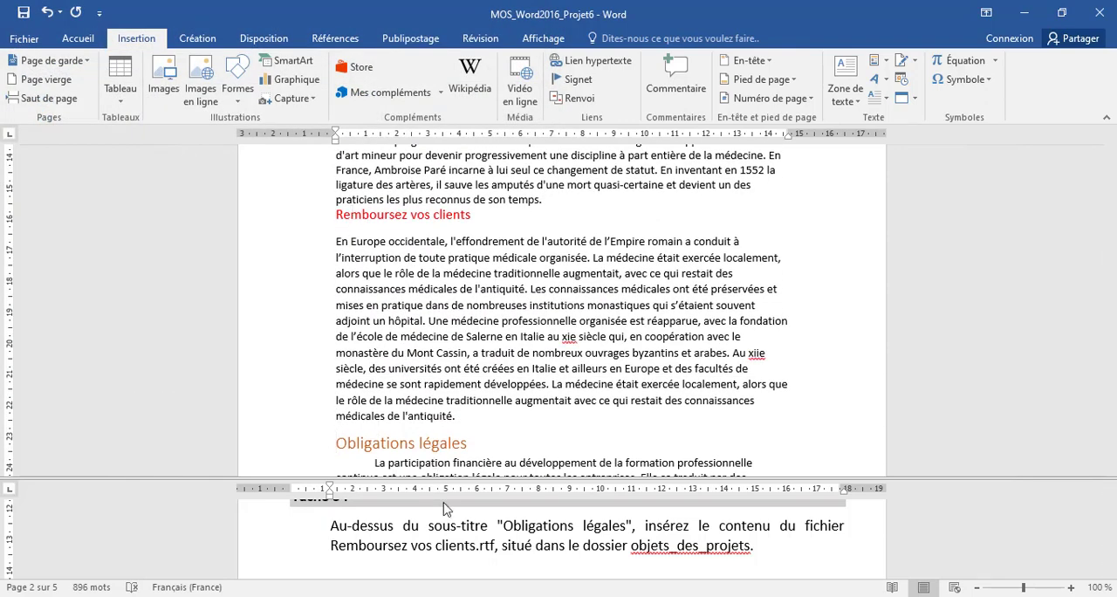
scroll(446, 559, "down", 2)
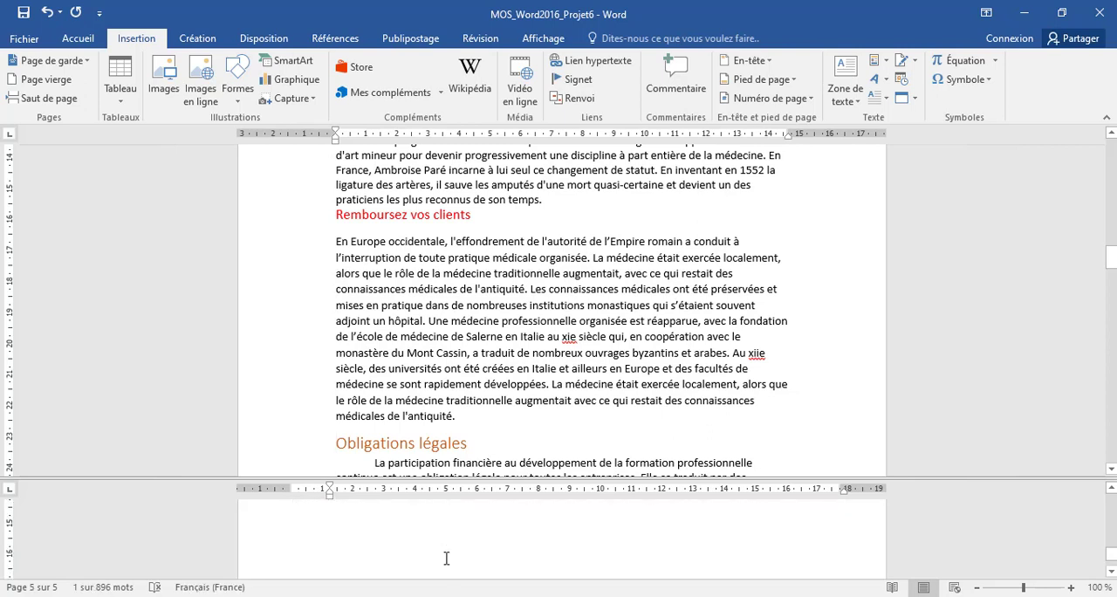